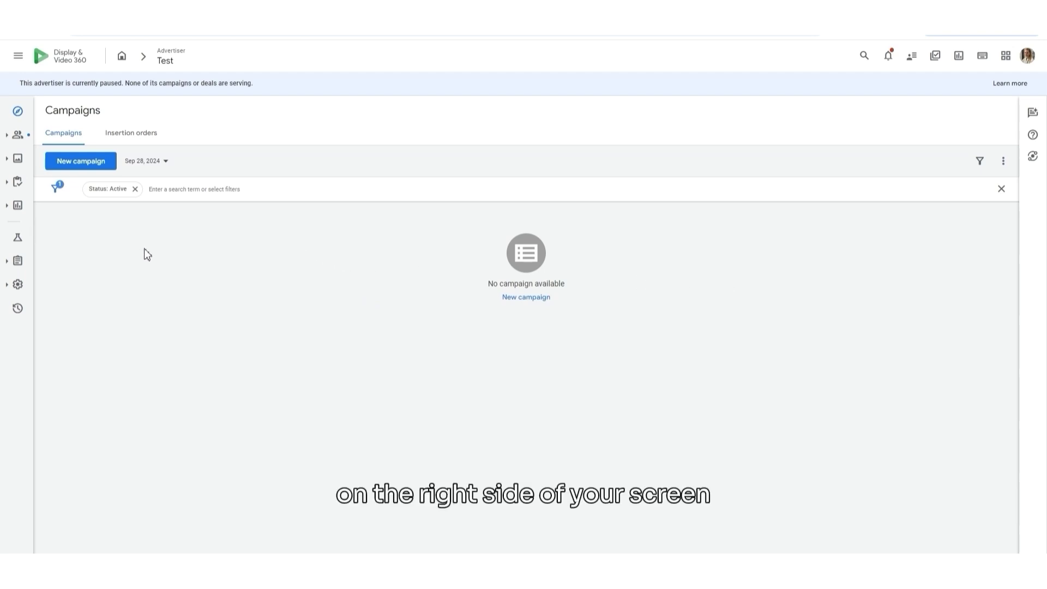
- From Resources, open the Floodlight group's activities and start a new web Floodlight activity
left_click(8, 263)
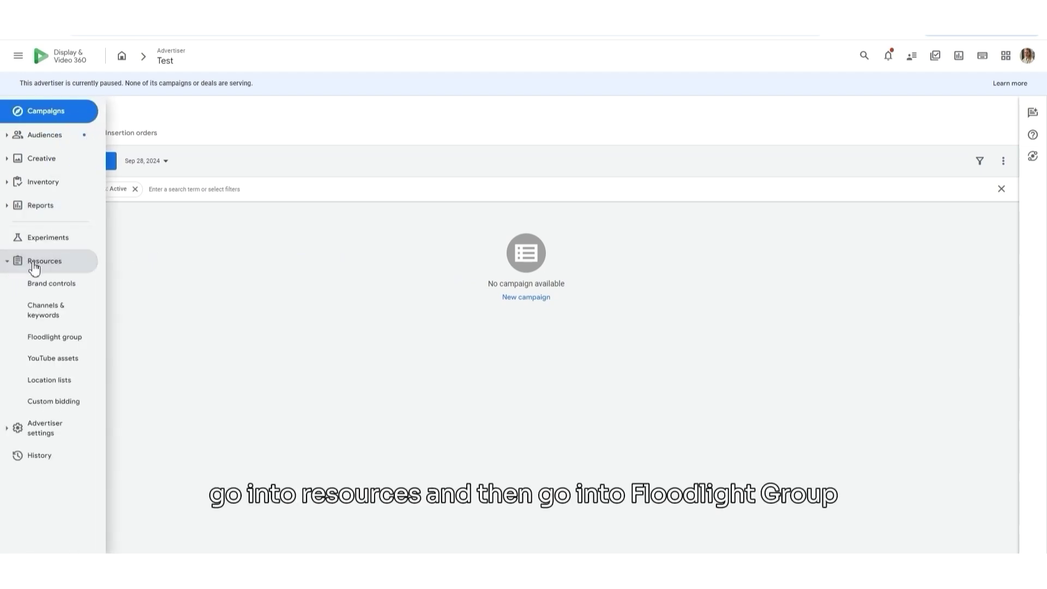
left_click(41, 339)
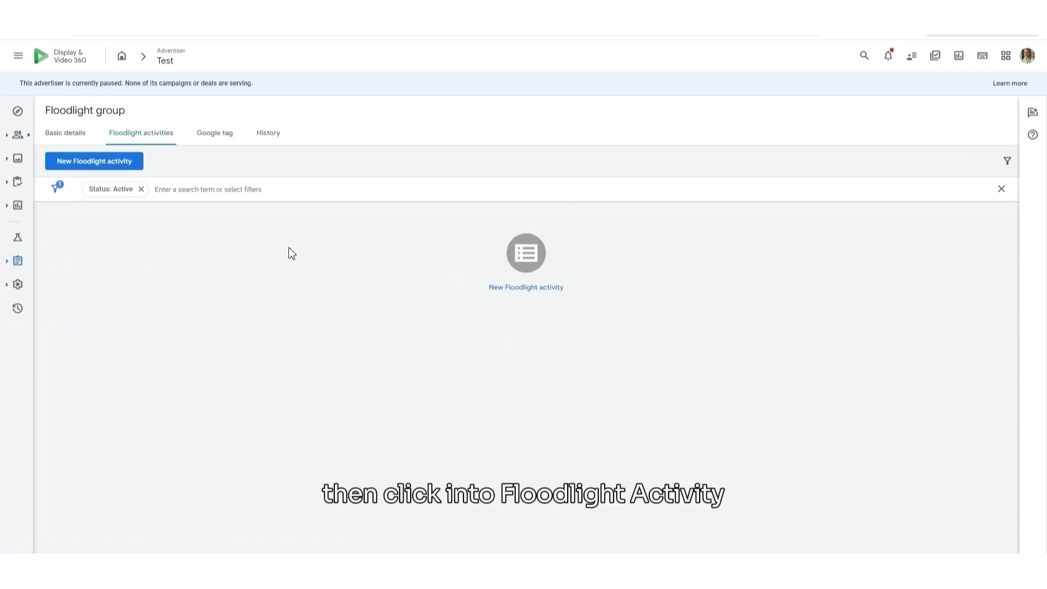
left_click(126, 165)
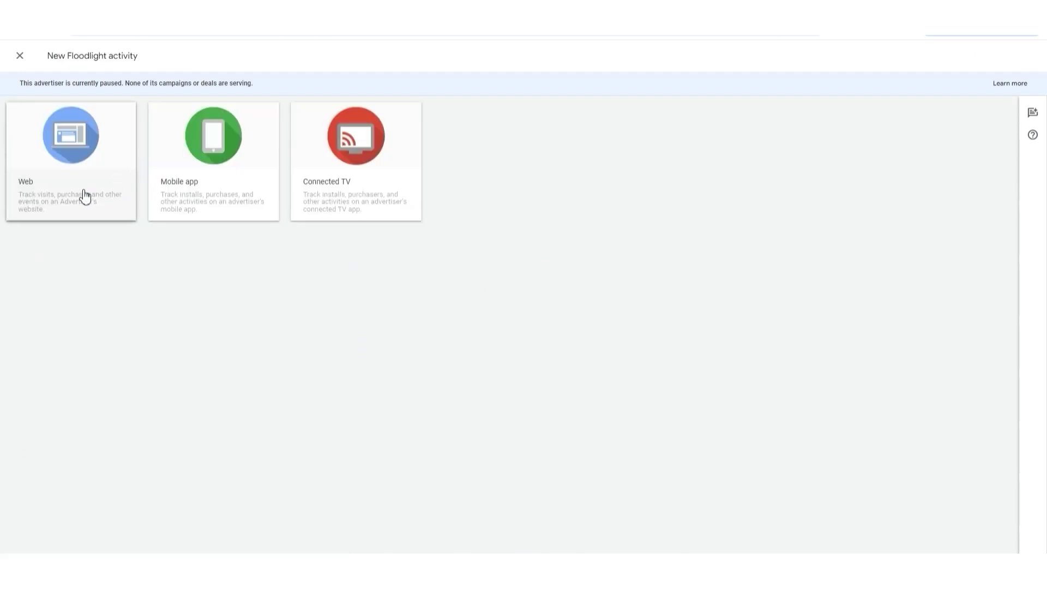
left_click(81, 195)
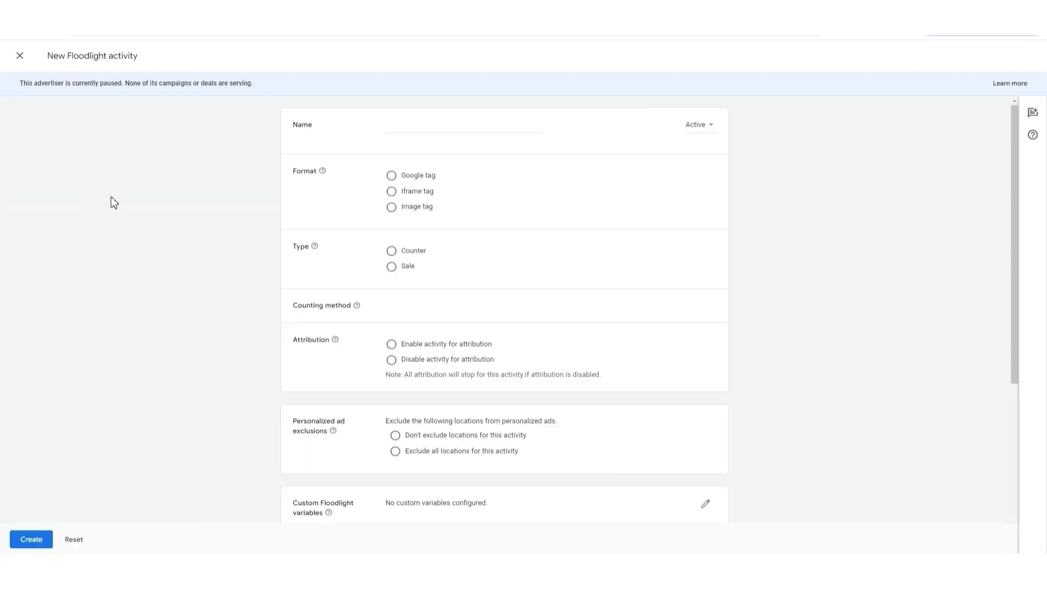
- Name the activity 'Add_to_cart' and choose Google tag as its format
left_click(406, 129)
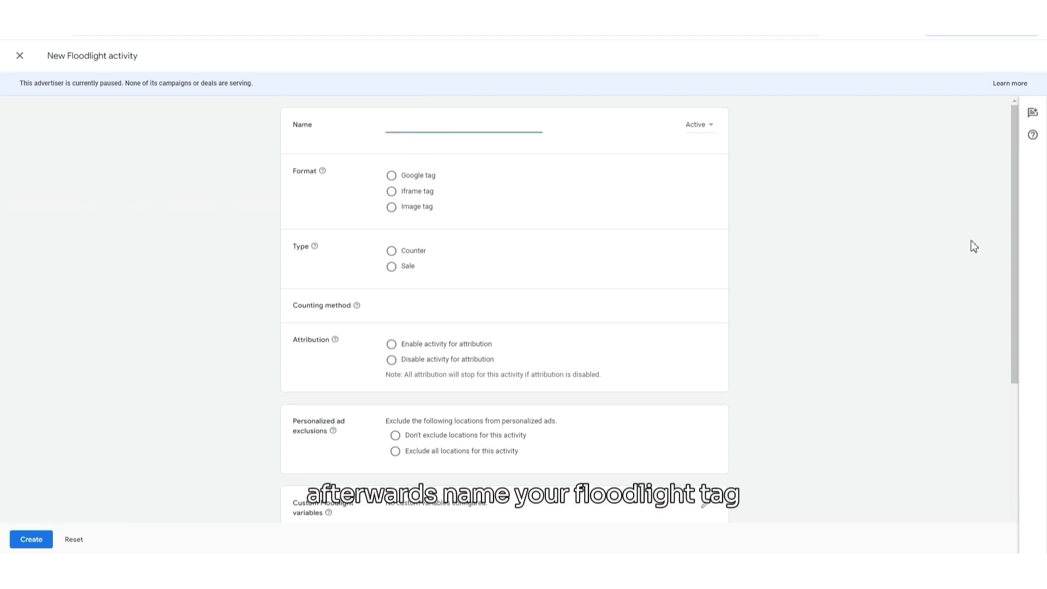
type("Add_to_cart")
left_click(981, 265)
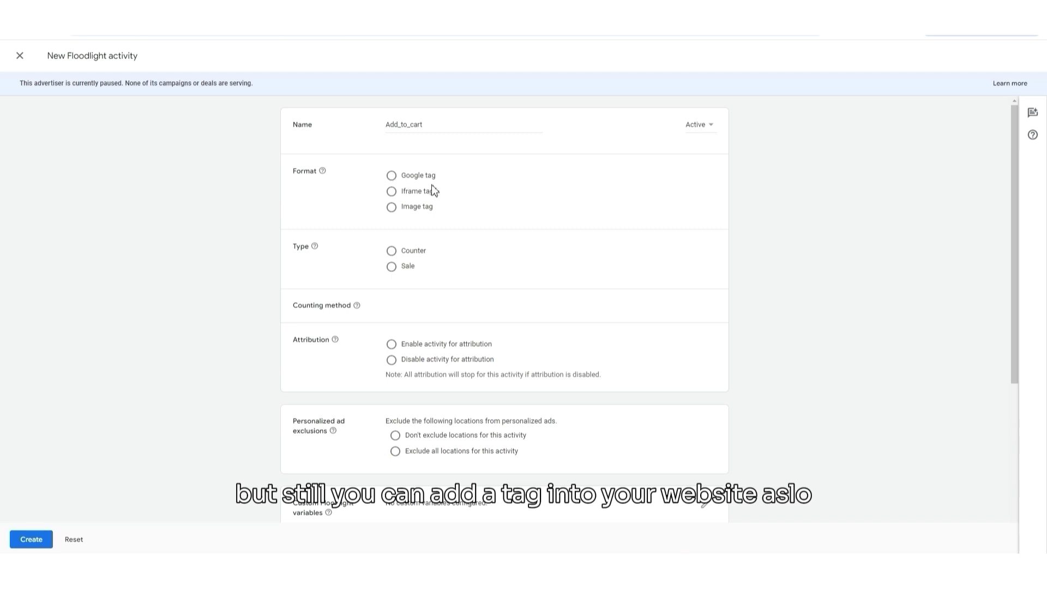
left_click(391, 175)
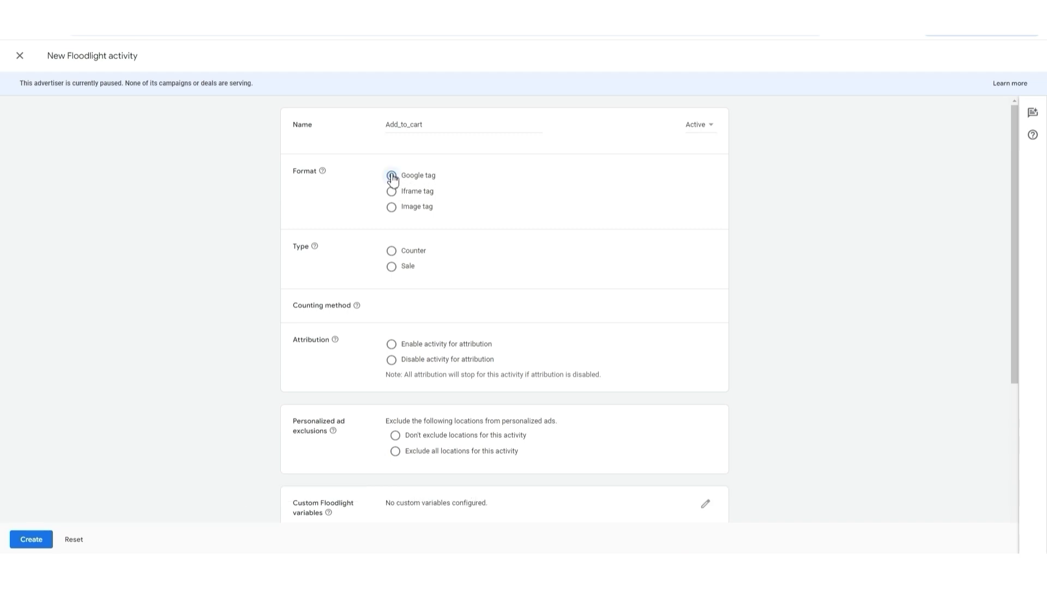
- Make Add_to_cart a Standard-counting Counter with attribution and remarketing enabled, then create it
left_click(393, 253)
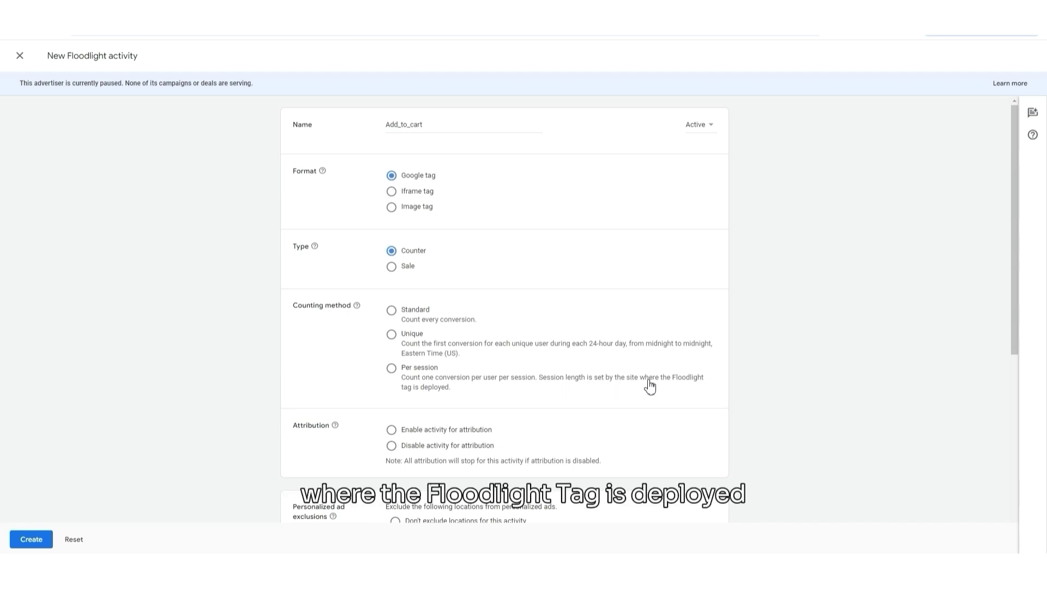
left_click(394, 314)
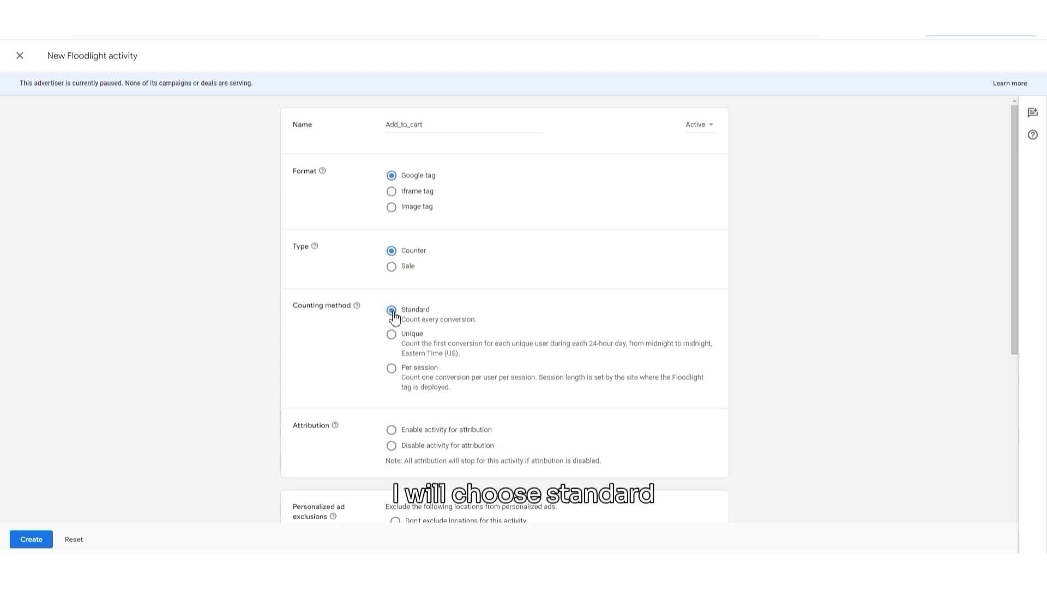
scroll(395, 316, "down", 2)
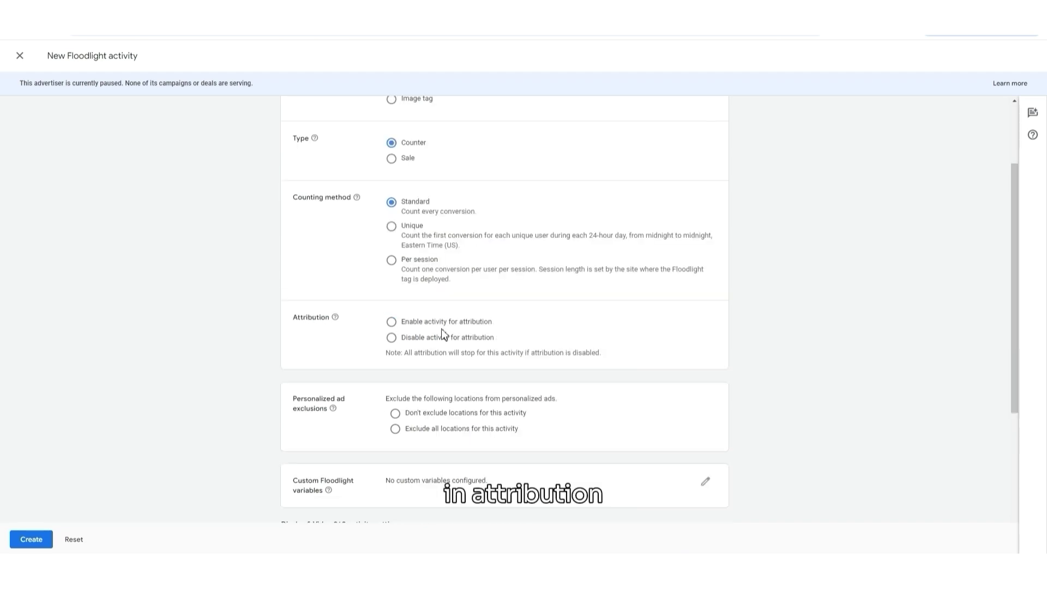
left_click(392, 323)
scroll(532, 286, "down", 2)
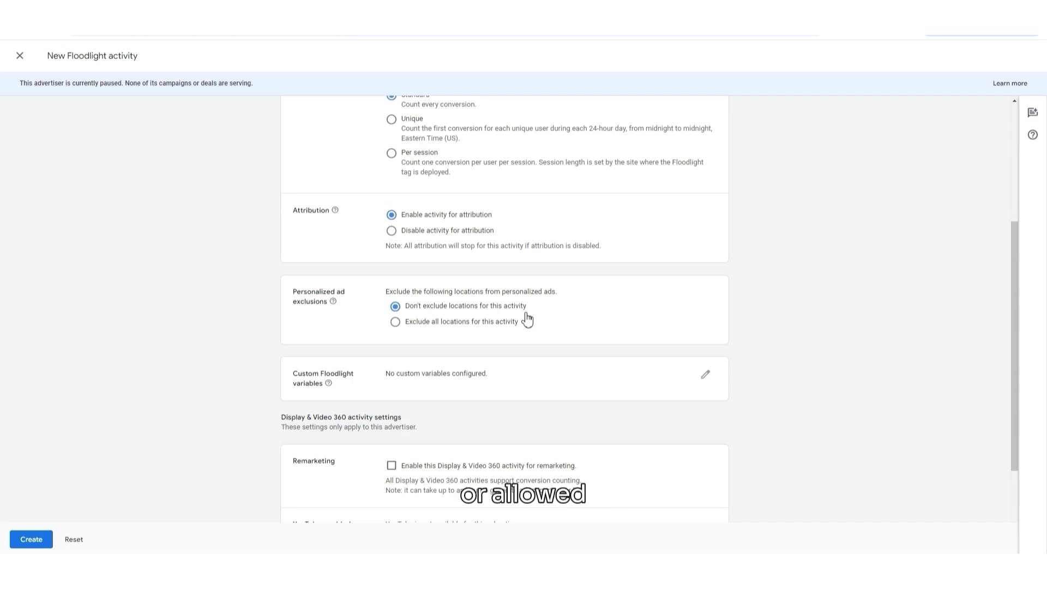
scroll(670, 413, "down", 1)
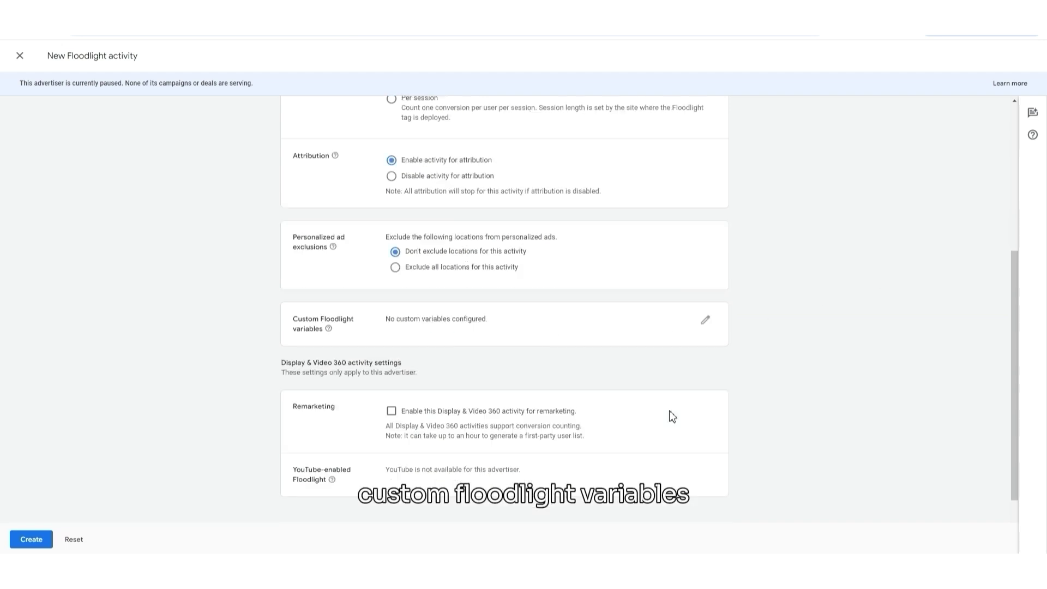
scroll(671, 416, "down", 1)
scroll(671, 416, "down", 1)
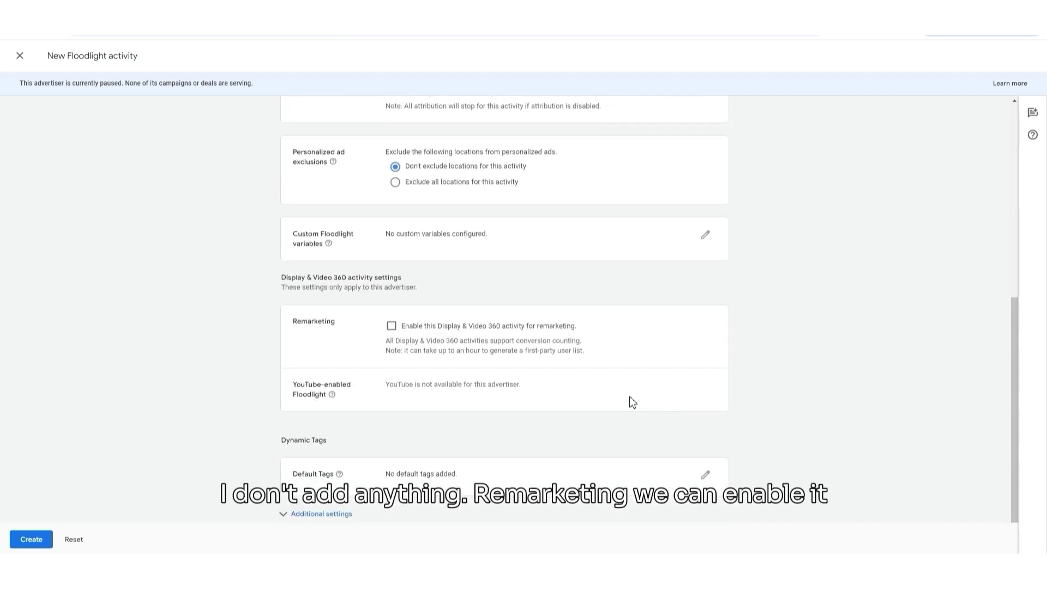
left_click(392, 327)
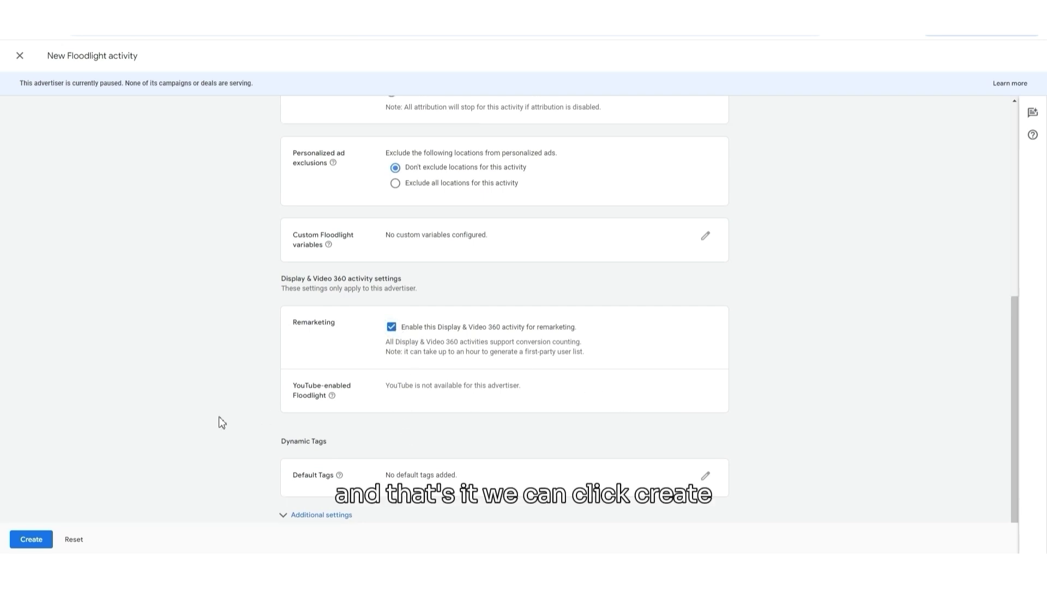
left_click(31, 540)
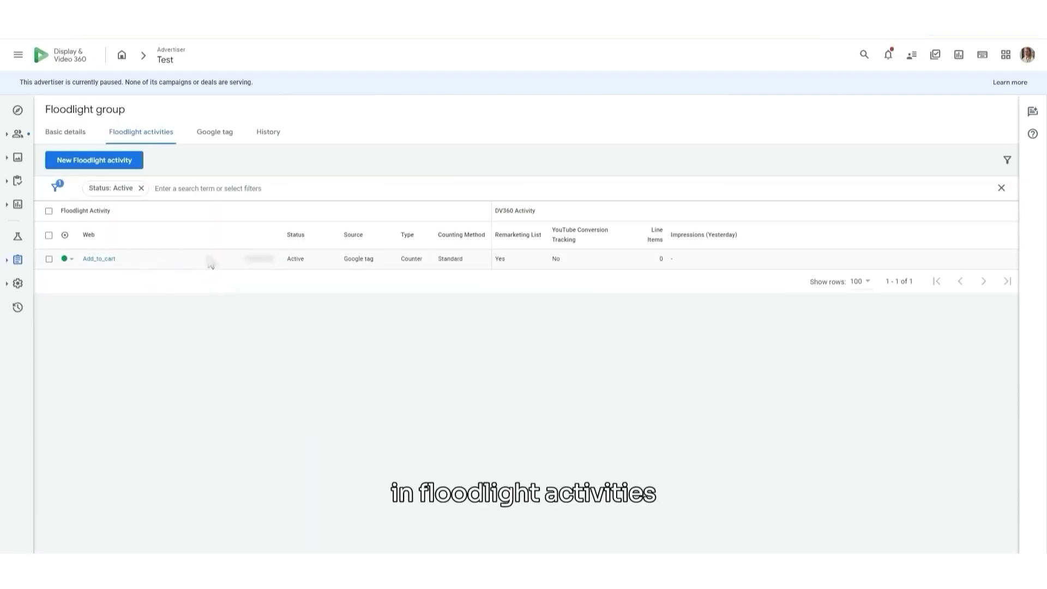
- Open the Floodlight group's Basic details and scroll to its Attribution section
left_click(79, 137)
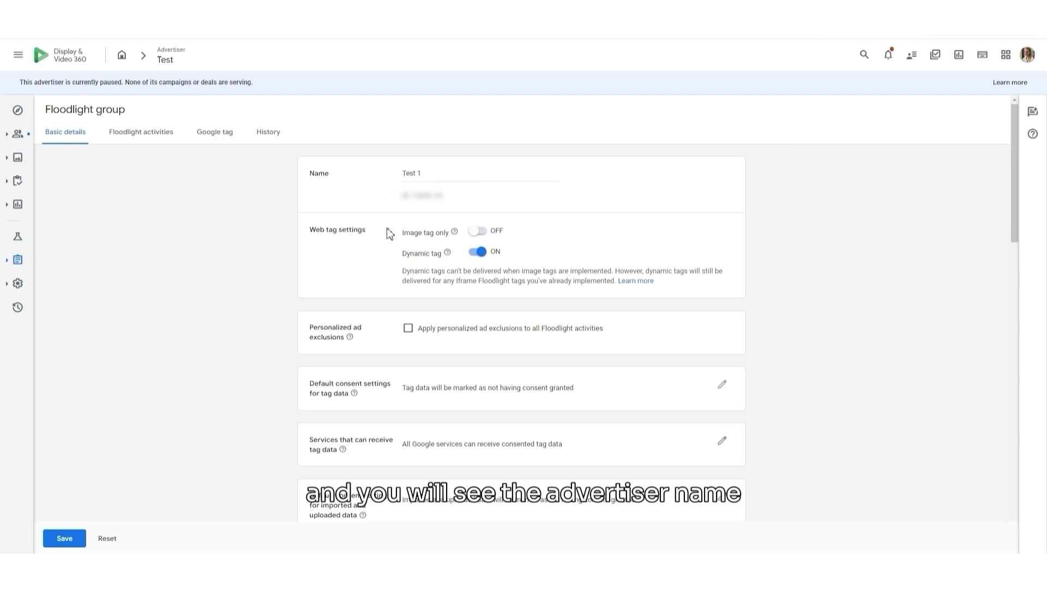
scroll(390, 233, "down", 2)
scroll(390, 234, "down", 1)
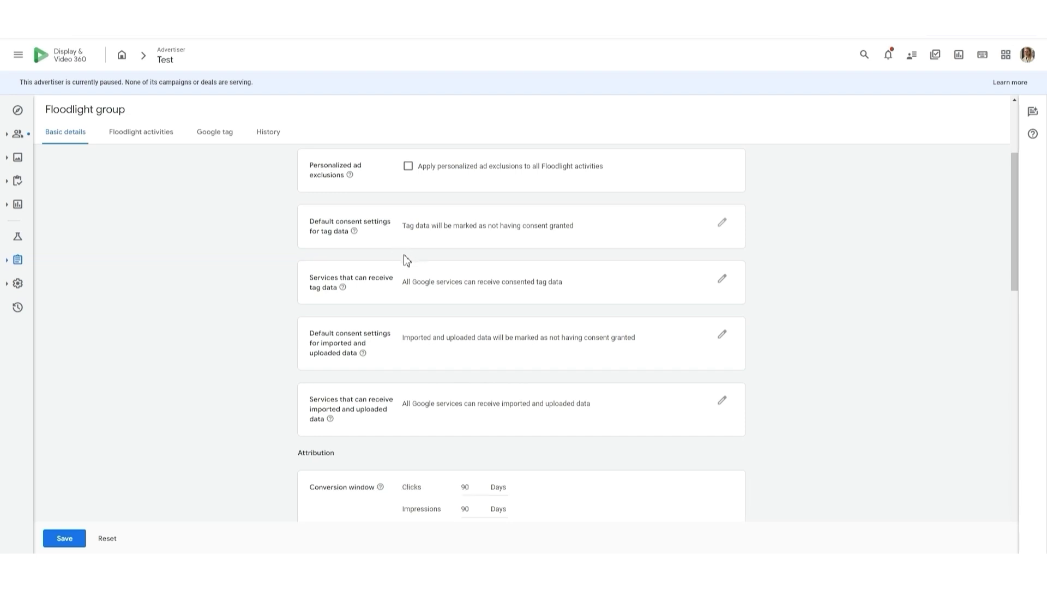
scroll(406, 260, "down", 4)
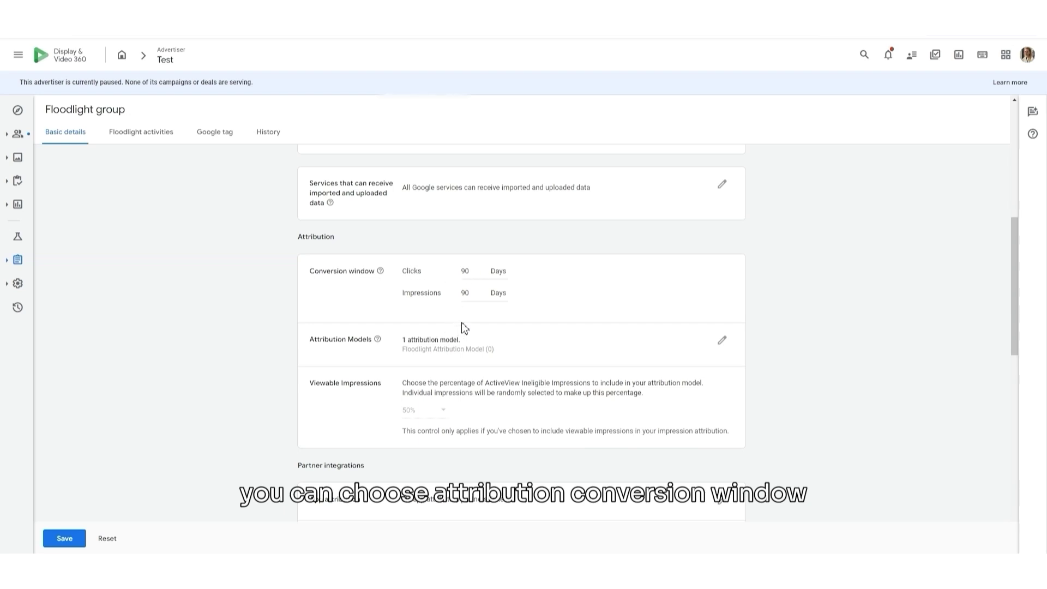
scroll(462, 326, "down", 1)
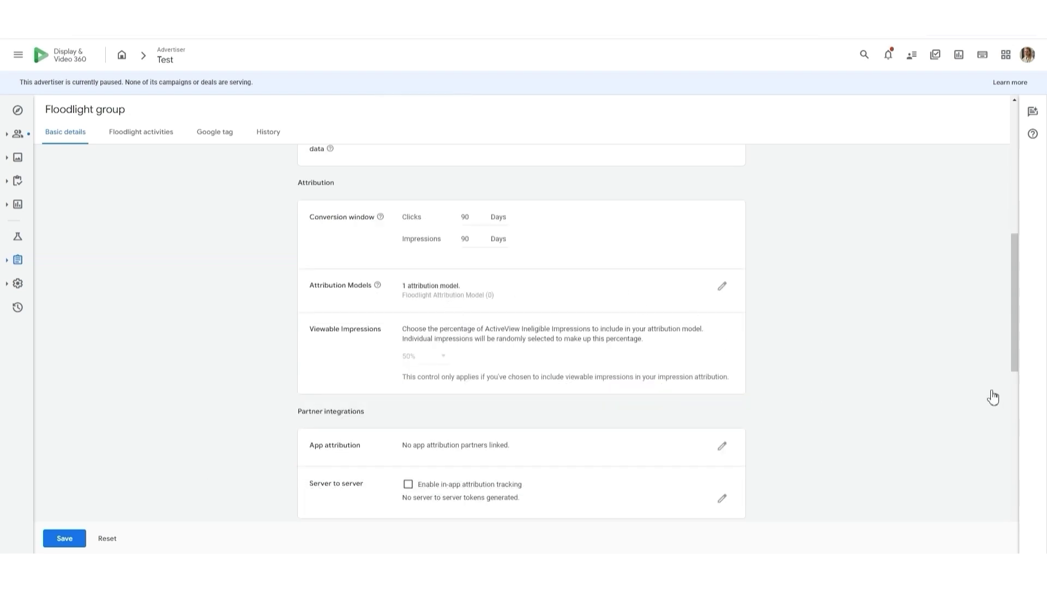
scroll(991, 395, "up", 1)
- Add a new last-interaction model in Attribution Models, editing its name and attribution type
left_click(722, 340)
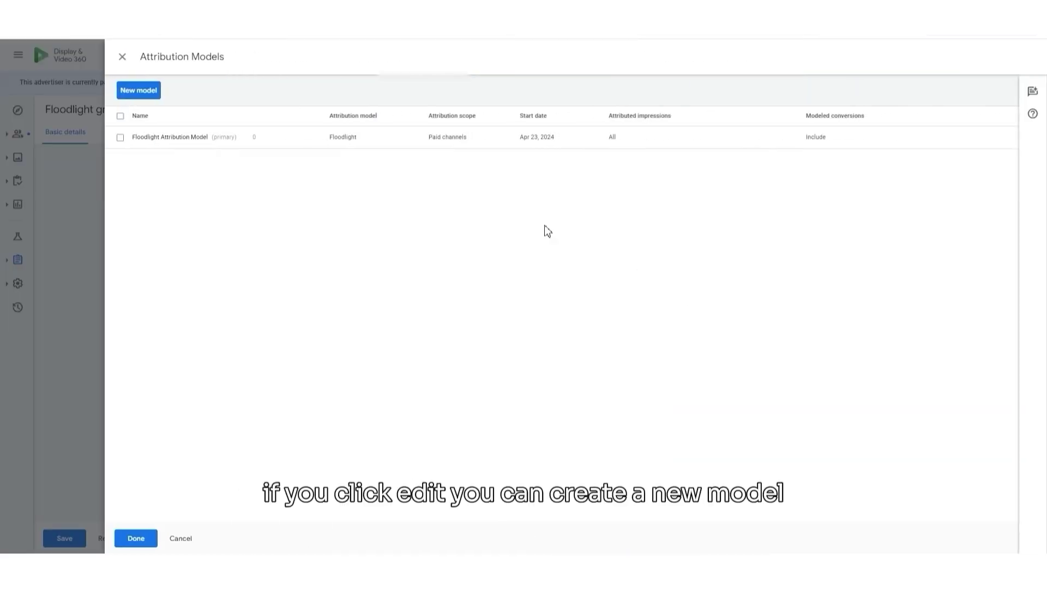
left_click(137, 91)
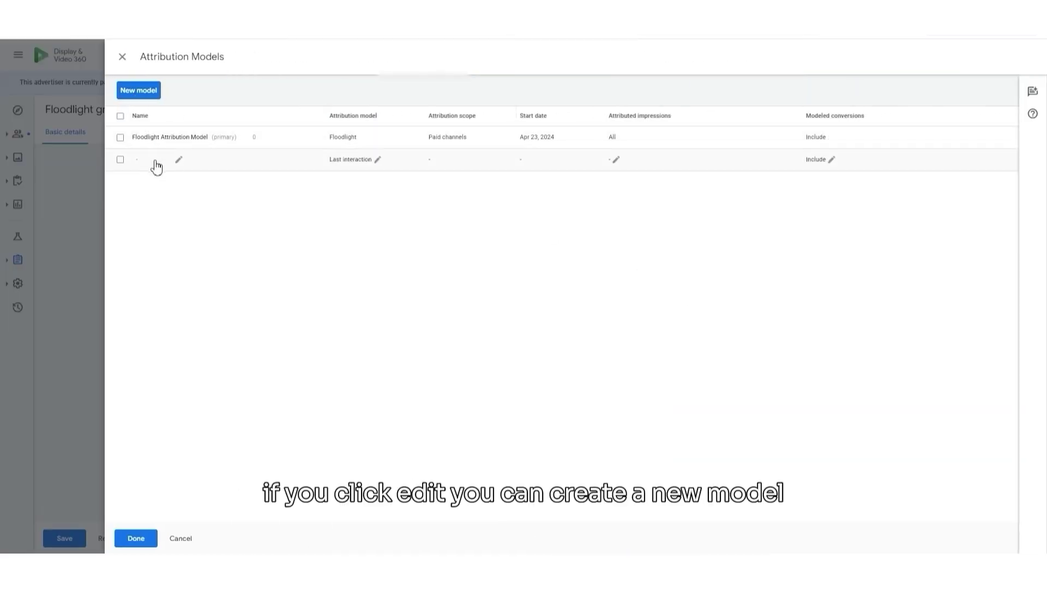
left_click(178, 160)
left_click(356, 161)
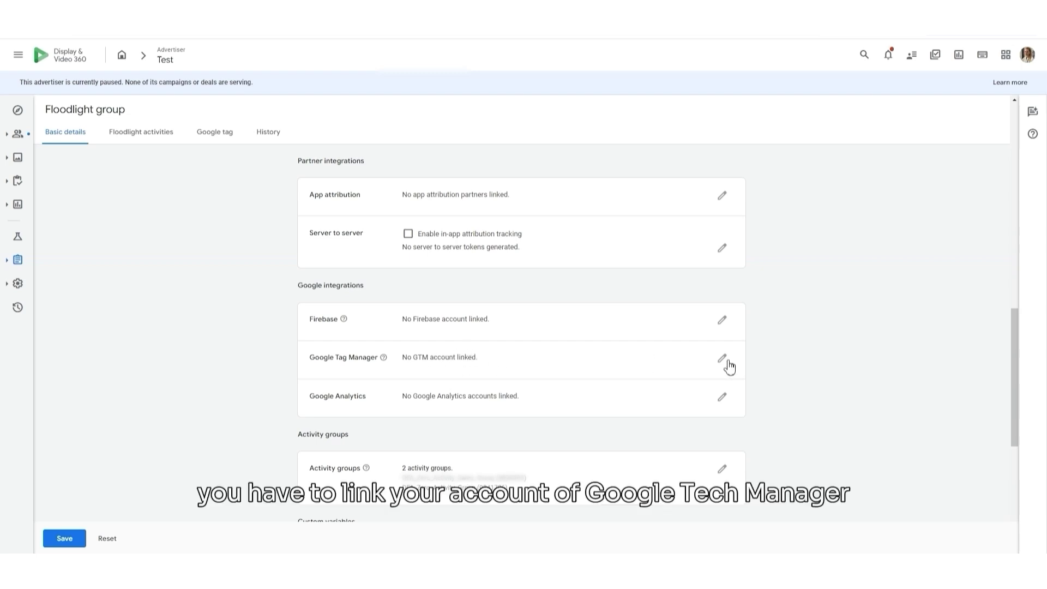
- Check the Google Tag Manager link settings, add a GTM link, then review the Google Analytics links
left_click(722, 360)
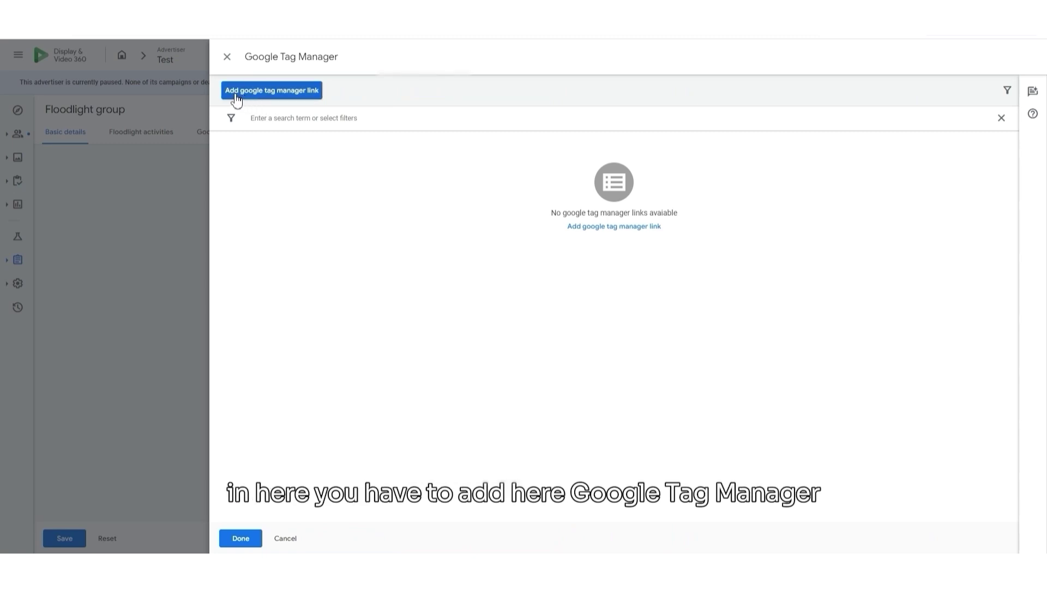
left_click(261, 100)
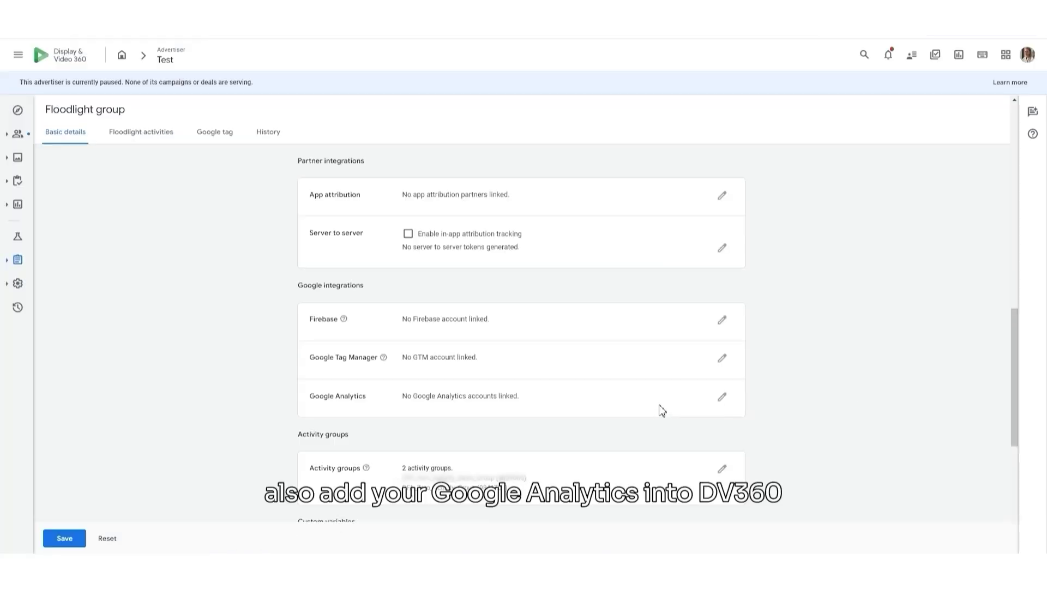
left_click(723, 398)
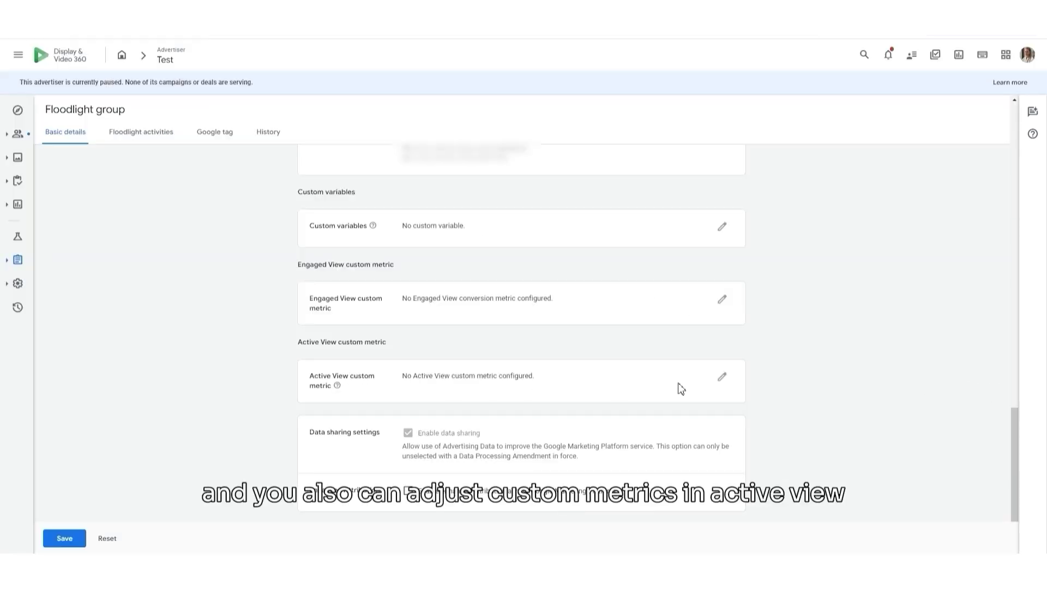
- Open the Active View custom metric settings, toggle the viewability metric, and dismiss the panel unchanged
left_click(722, 378)
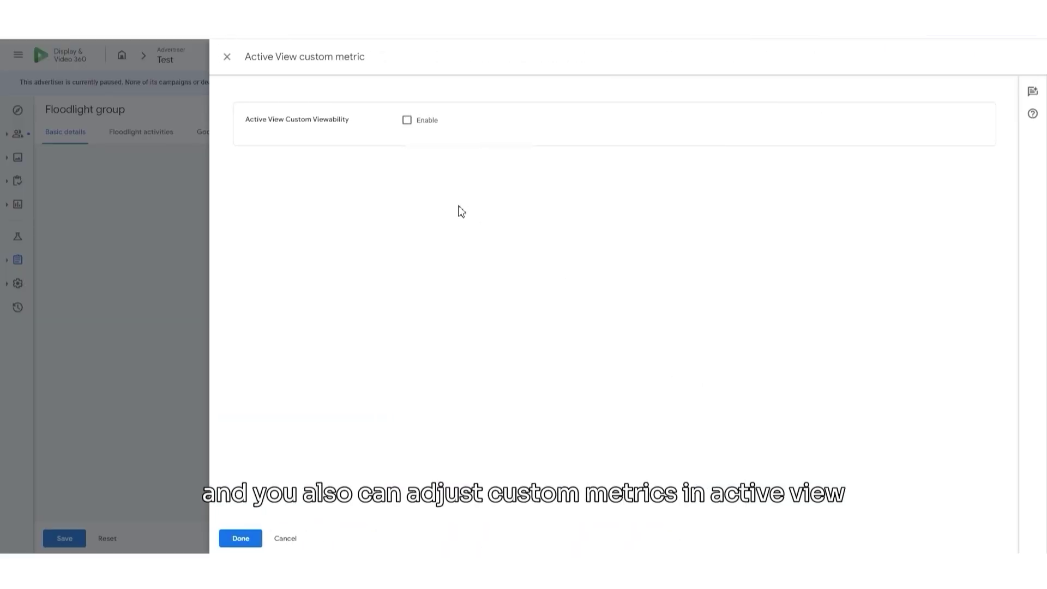
left_click(407, 120)
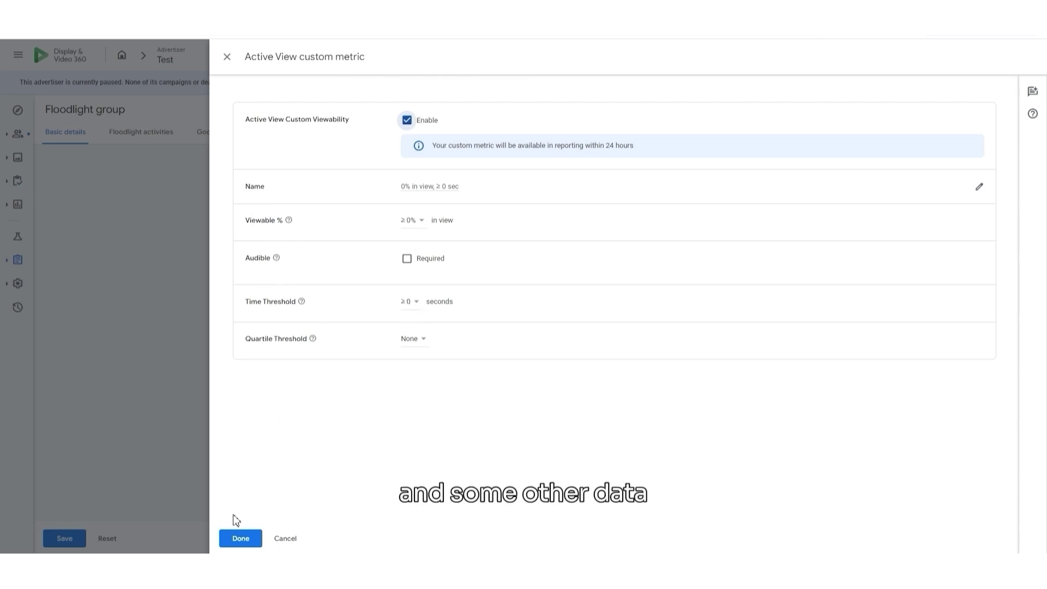
key("Escape")
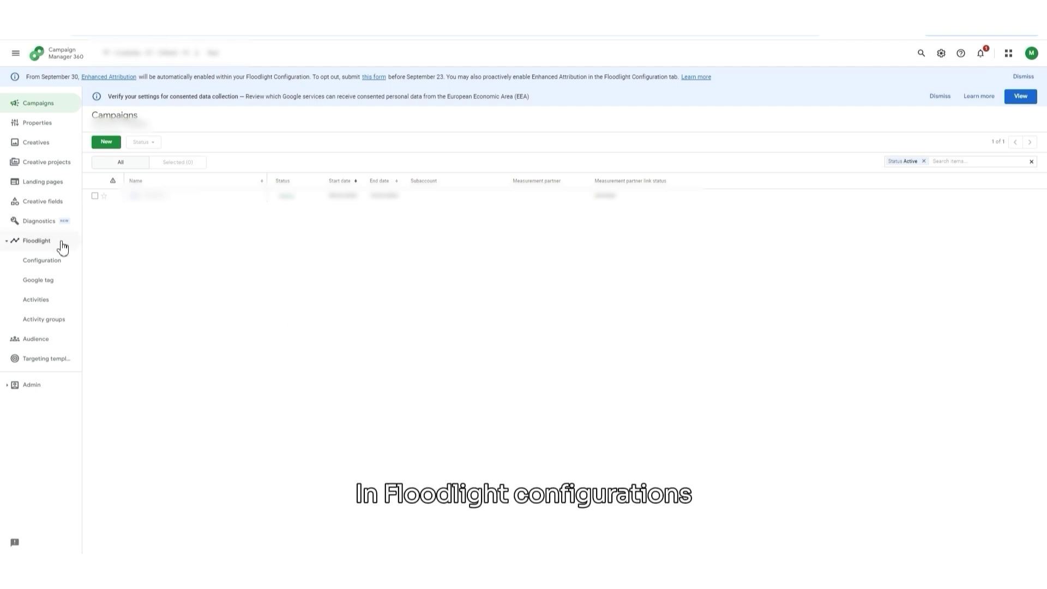
- Review the Google Tag Manager container link in Floodlight Configuration, then go to Floodlight Activities
left_click(60, 263)
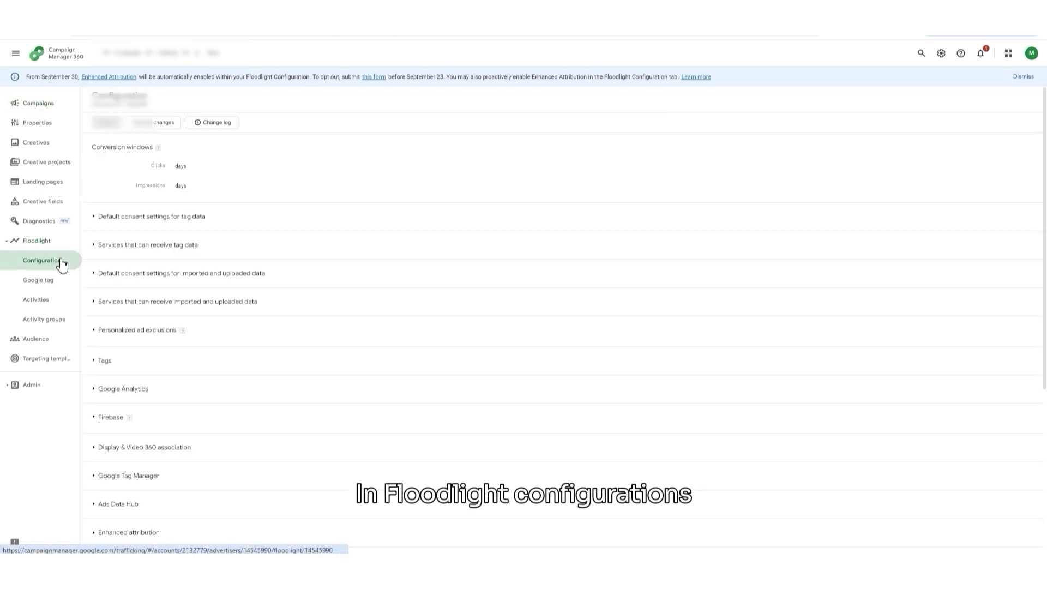
scroll(242, 280, "down", 2)
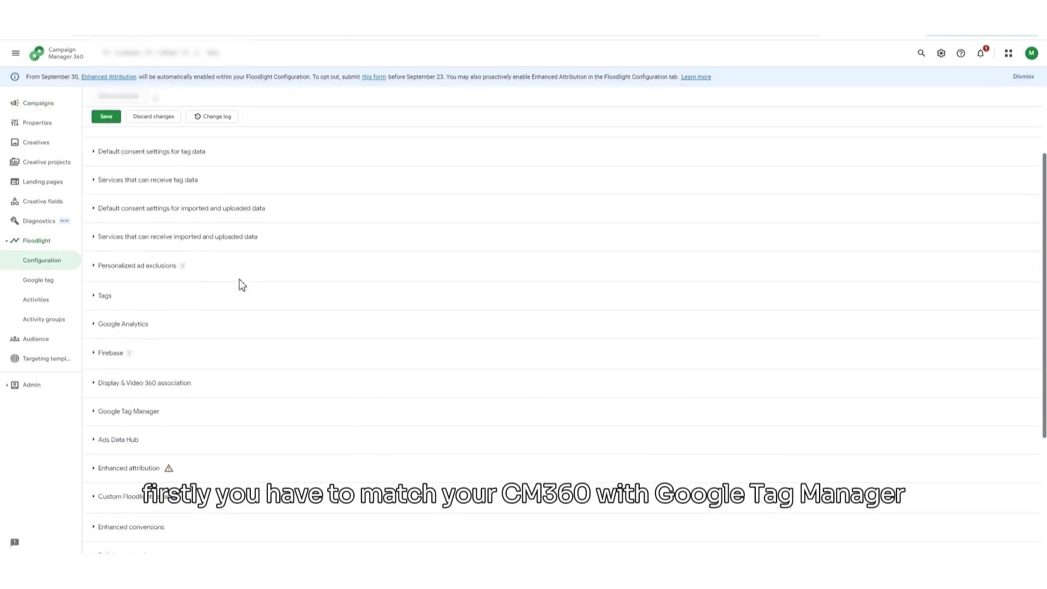
scroll(239, 279, "down", 2)
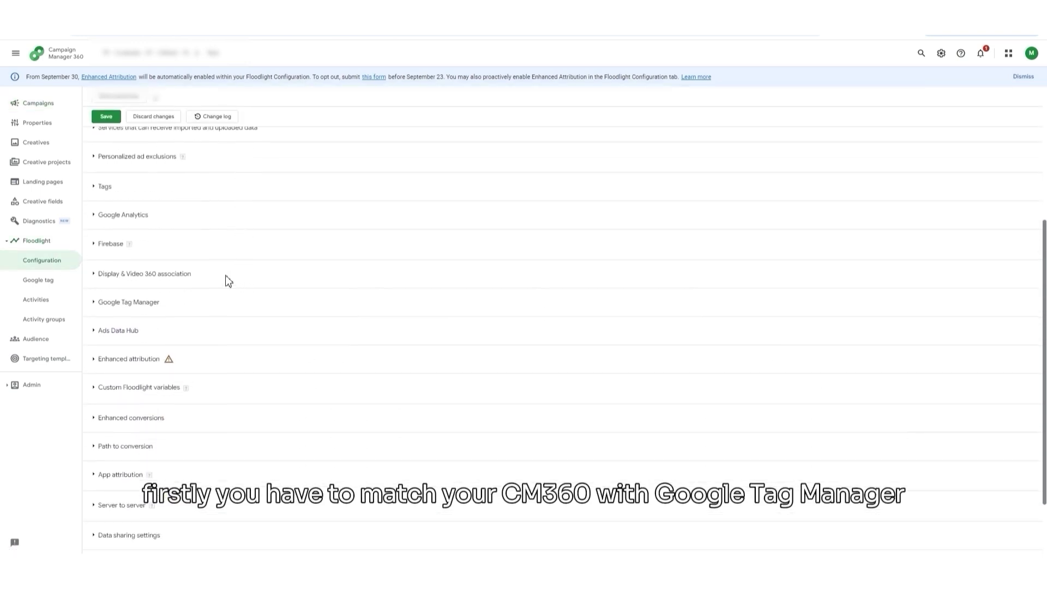
left_click(137, 309)
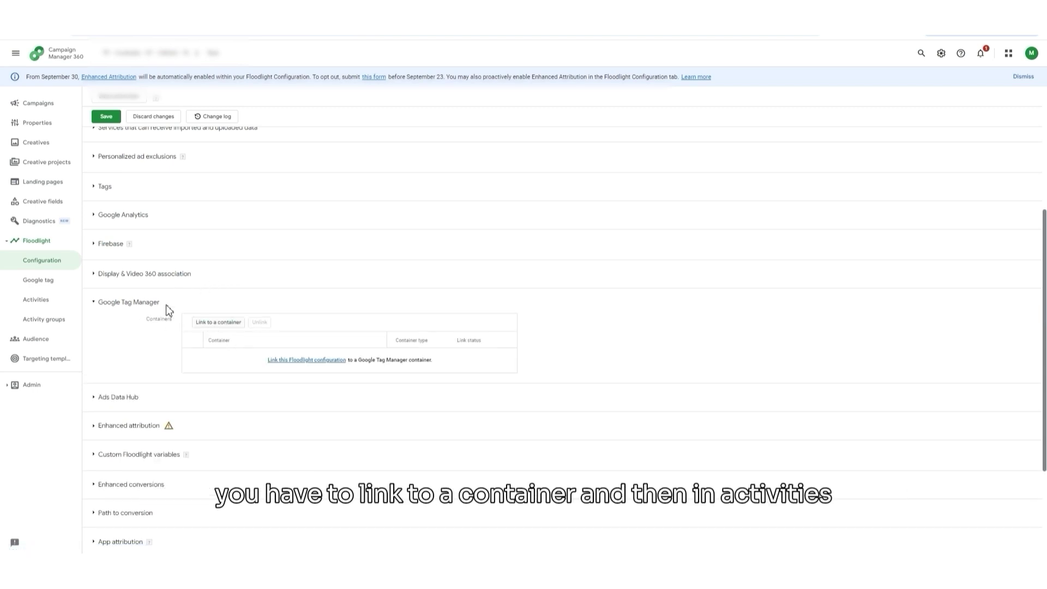
left_click(58, 306)
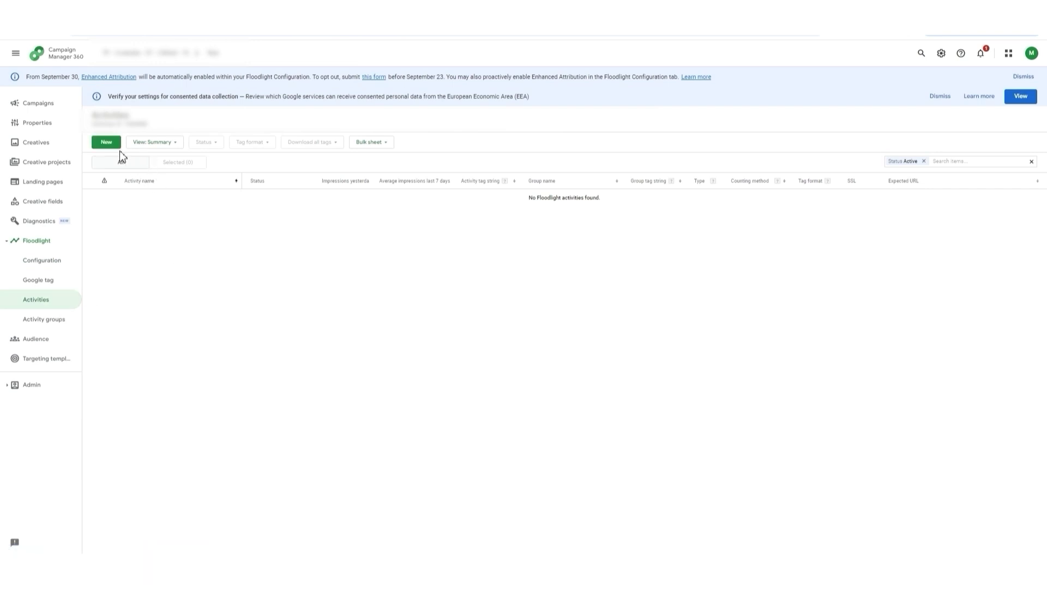
- Start a new Floodlight activity, accepting the advertiser sharing warning, and begin entering its name
left_click(107, 143)
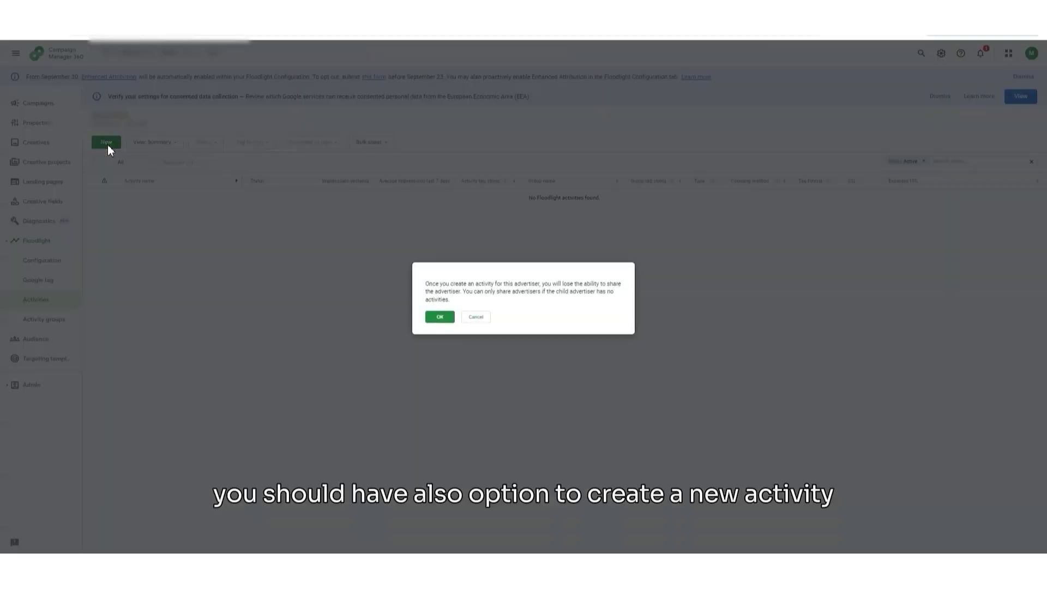
left_click(440, 320)
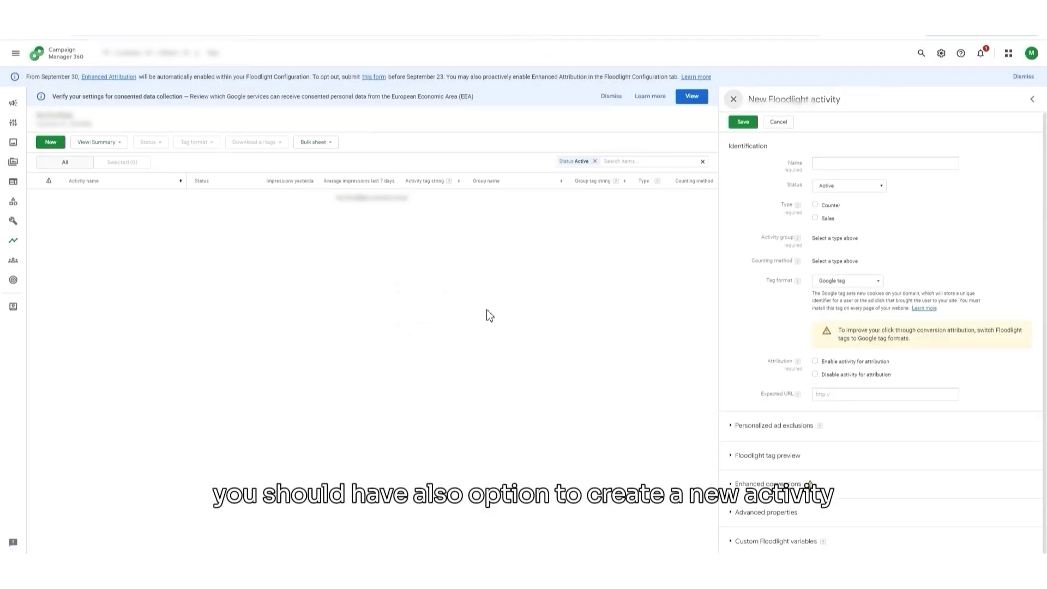
left_click(828, 163)
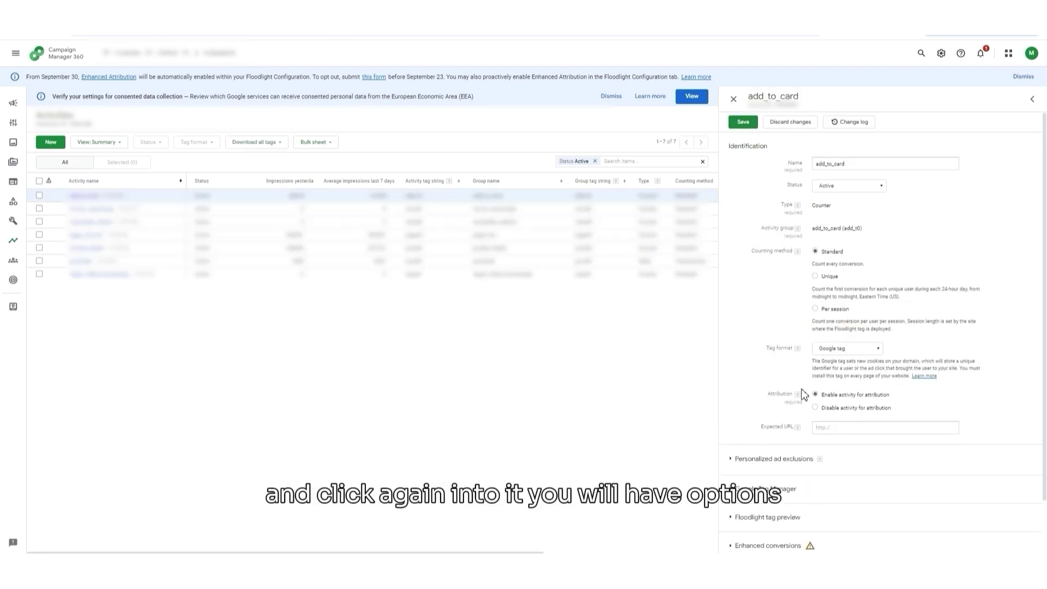
- Select the linked Google Tag Manager container for the add_to_card activity
scroll(804, 399, "down", 1)
left_click(768, 428)
scroll(773, 427, "down", 1)
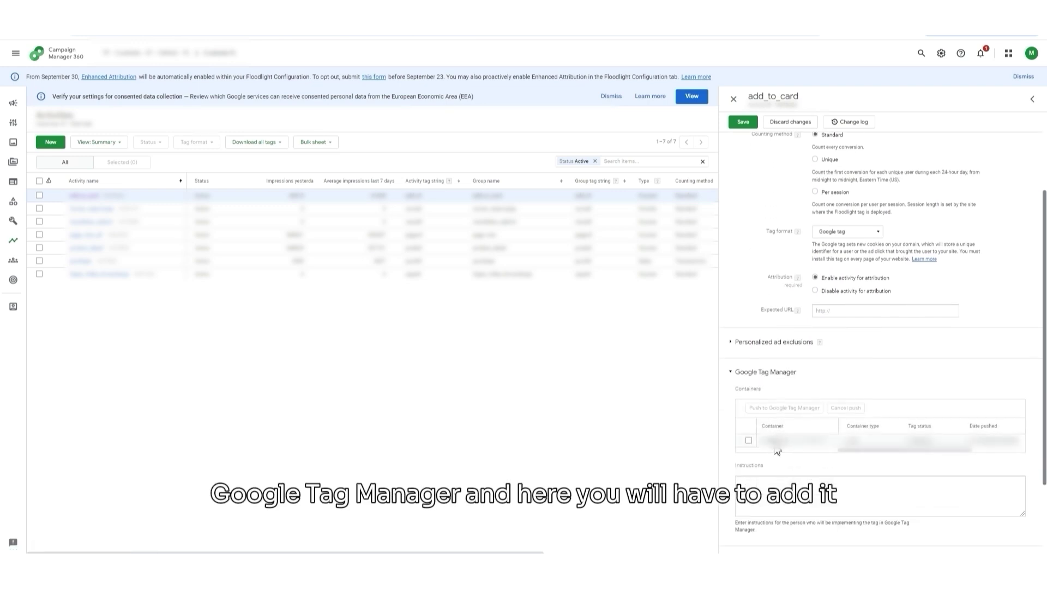
left_click(748, 440)
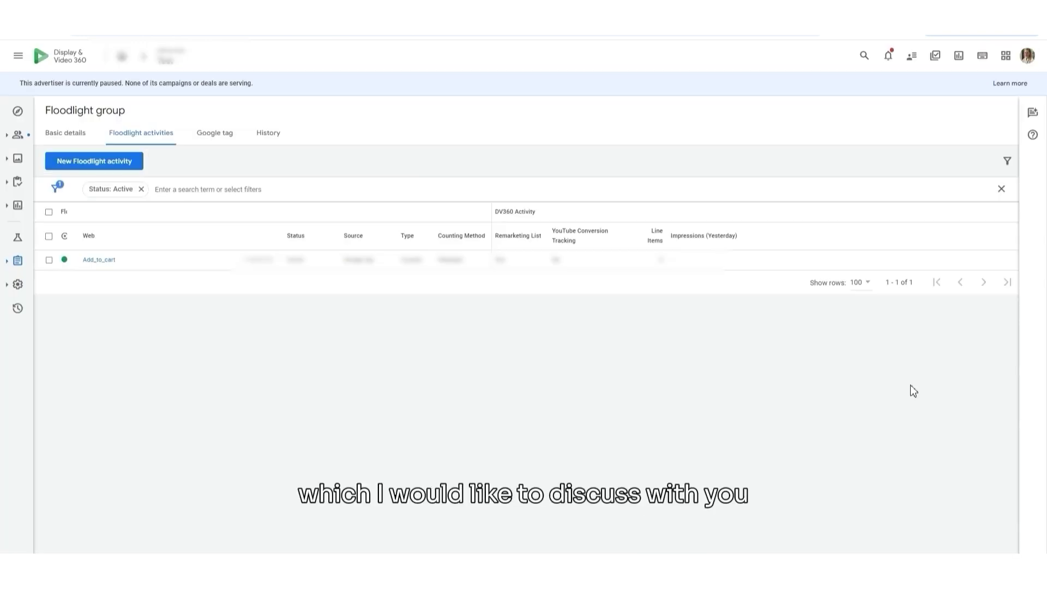
- Open the advertiser's Custom bidding page under Resources
mouse_move(25, 264)
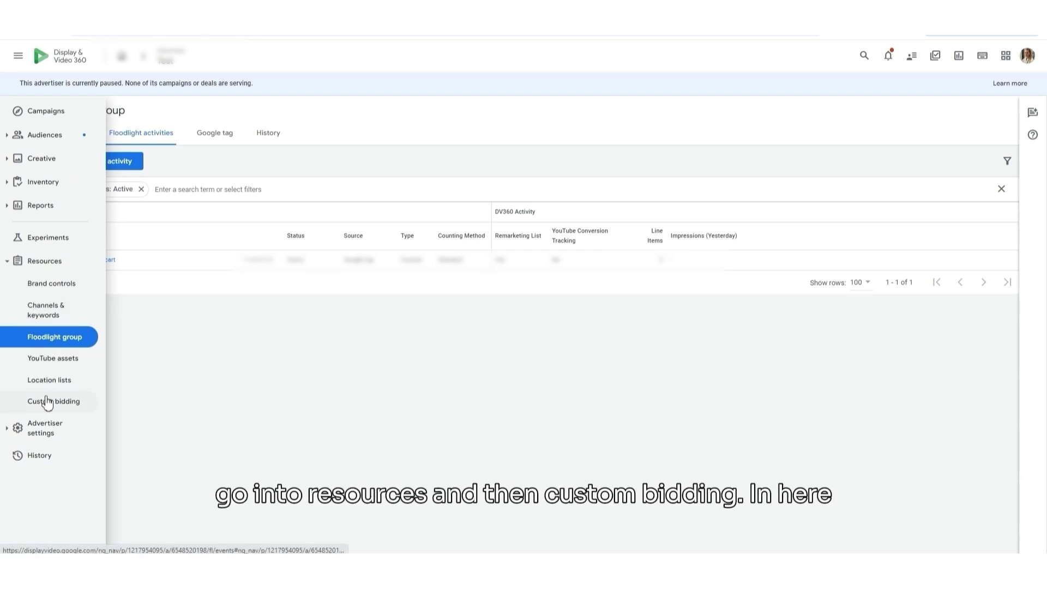
left_click(45, 402)
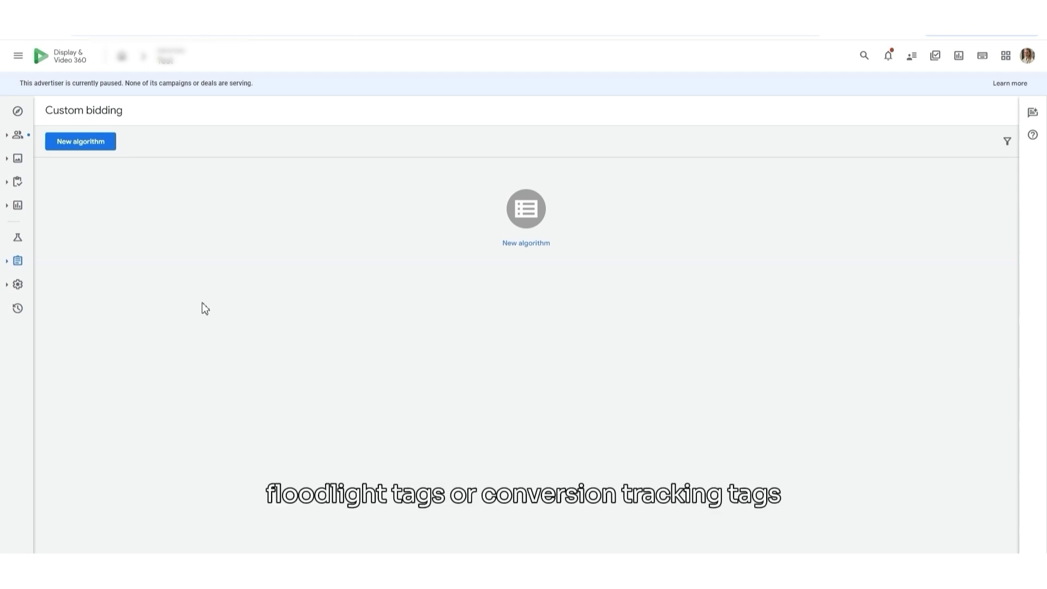
- Create a new algorithm with the Conversions objective and add its first conversion rule
left_click(79, 145)
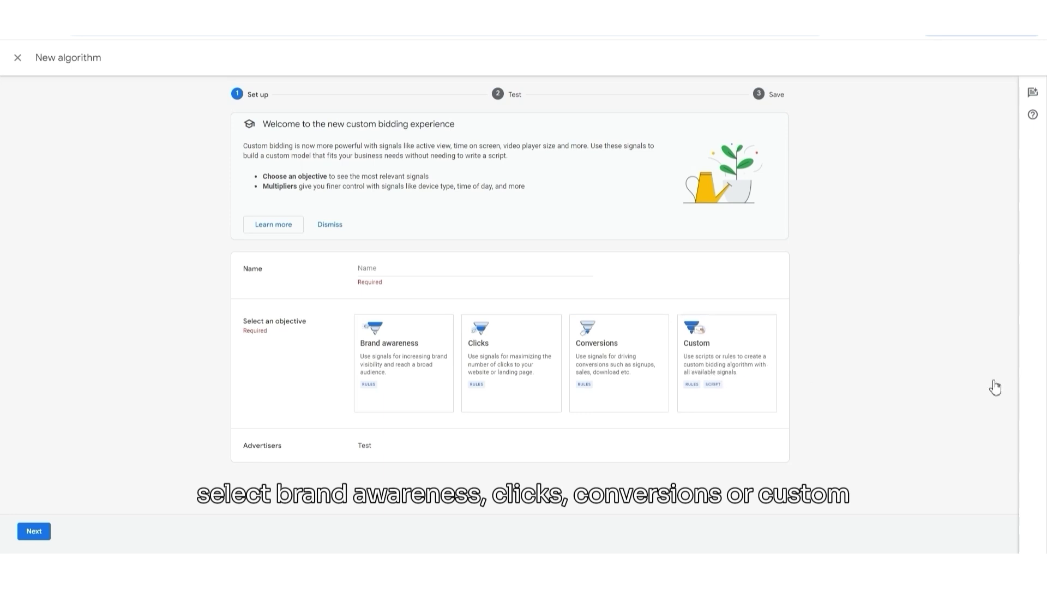
left_click(600, 391)
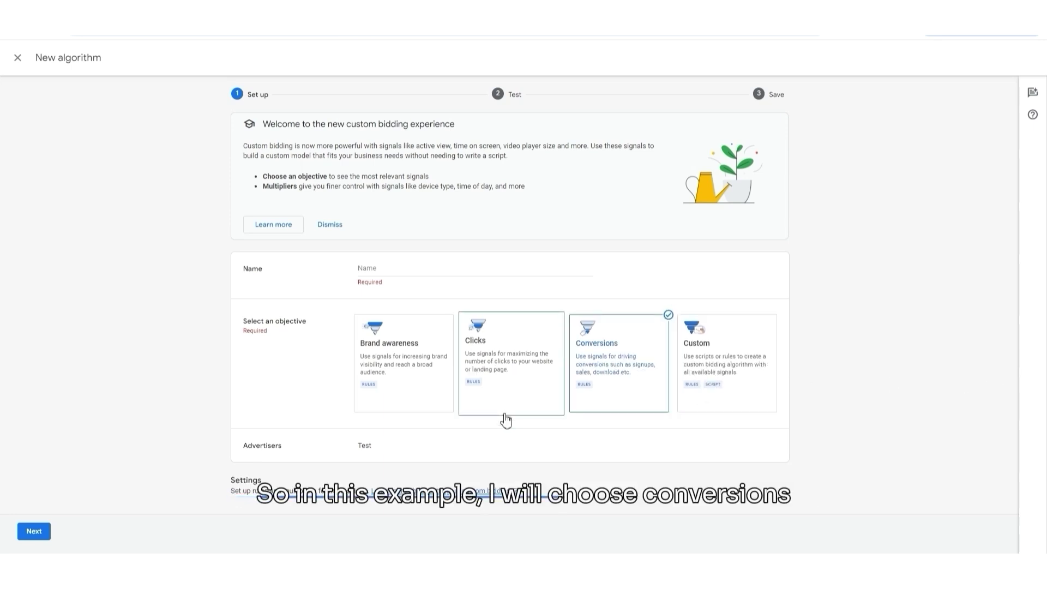
scroll(985, 382, "down", 6)
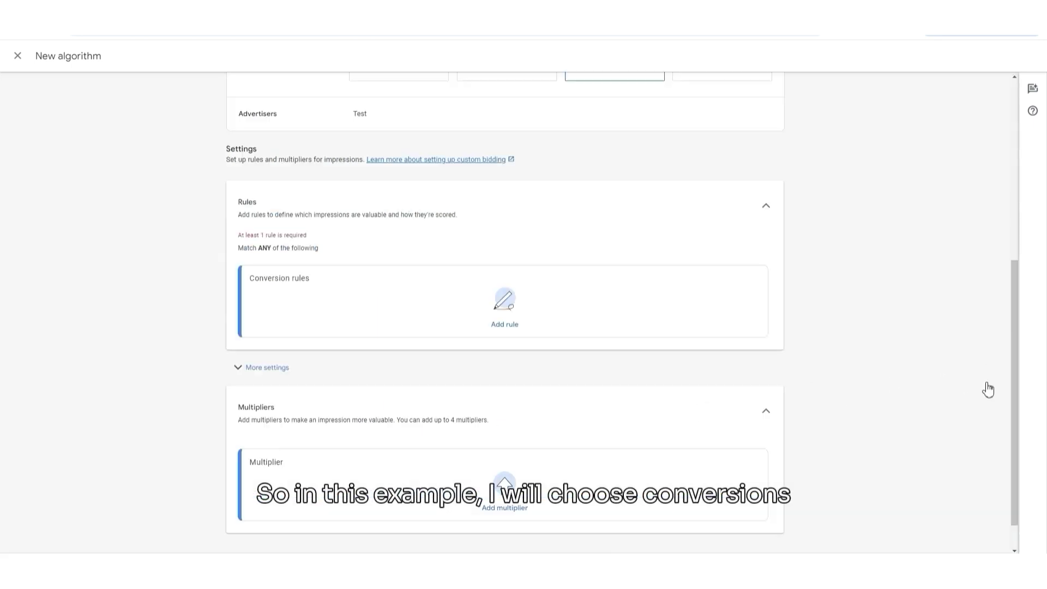
left_click(499, 328)
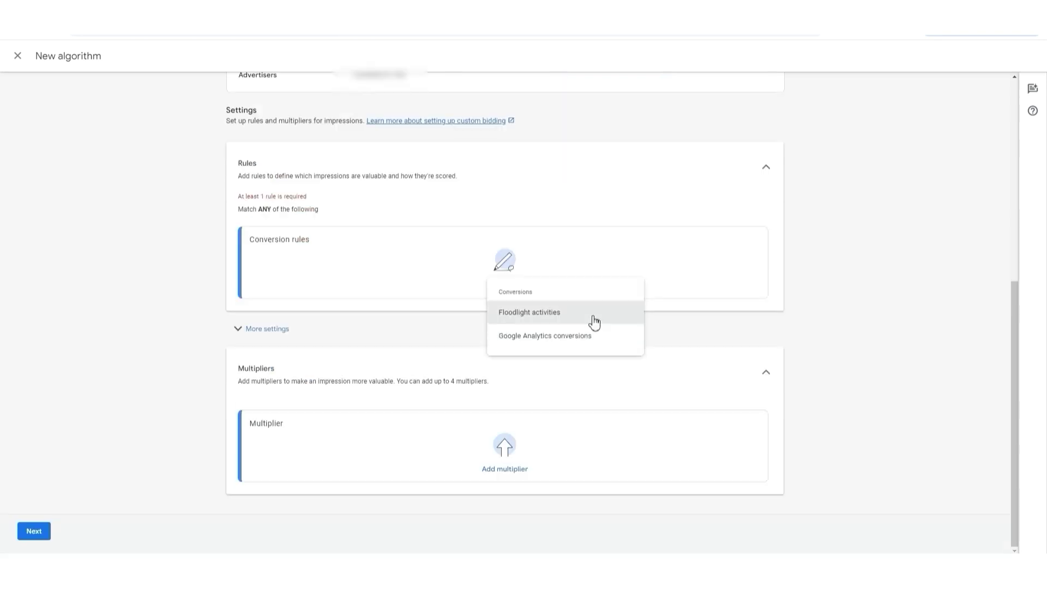
- Add conversion rules for the product_detail and add_to_card Floodlight activities
left_click(593, 322)
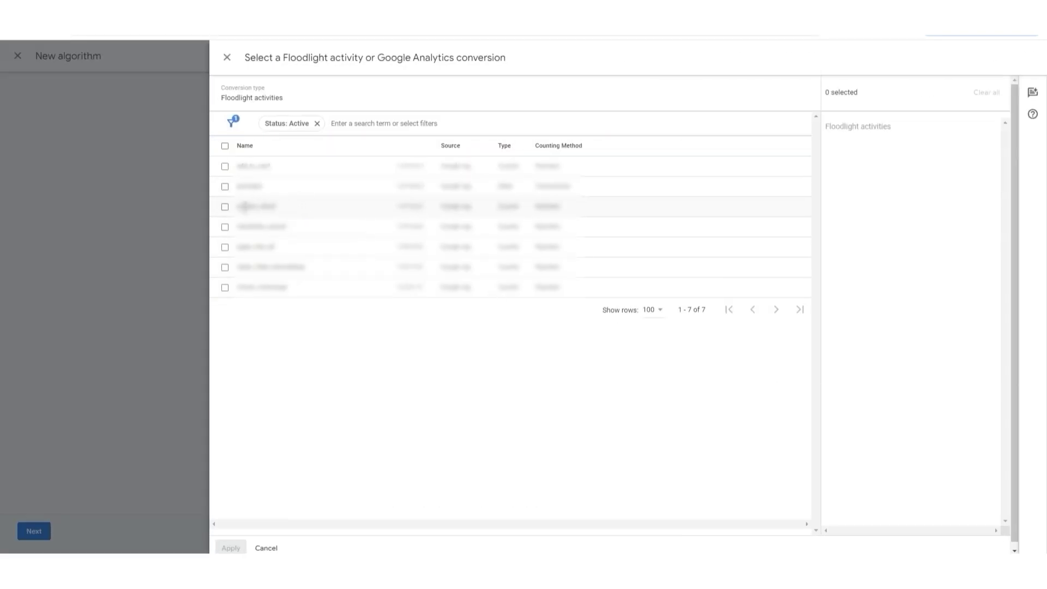
left_click(225, 207)
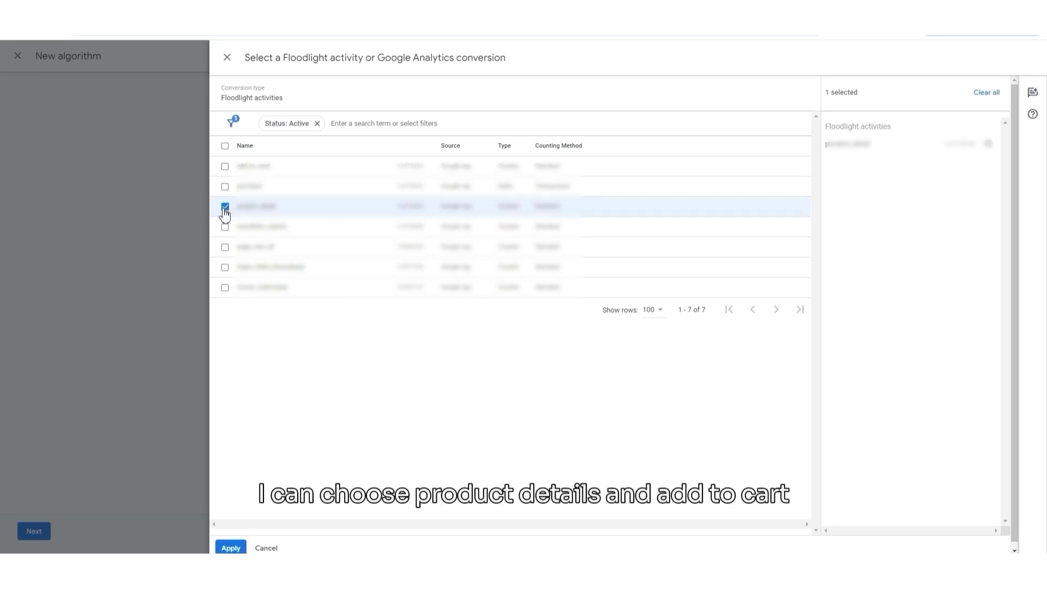
left_click(225, 167)
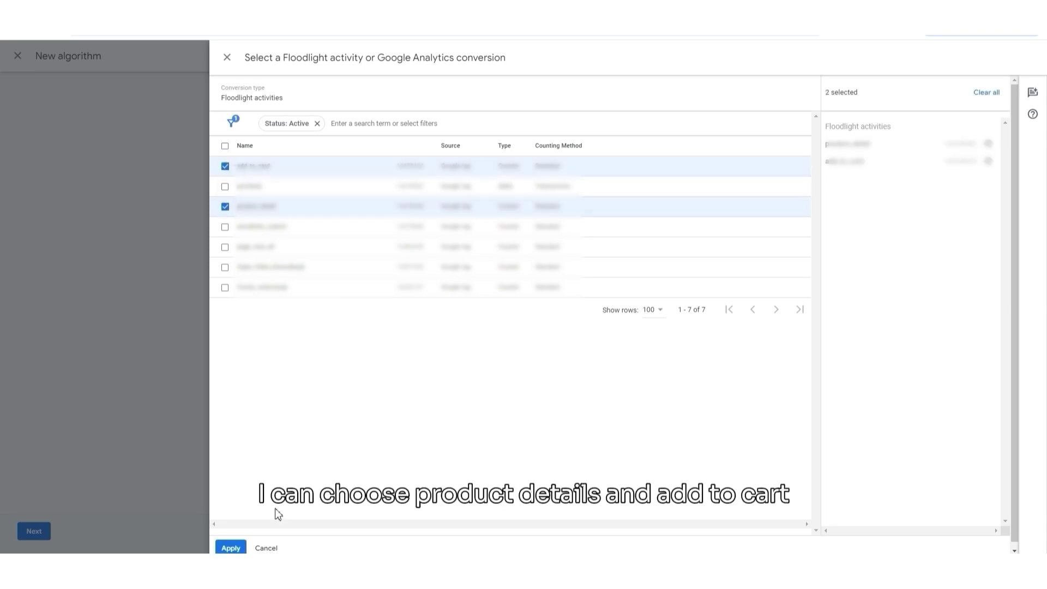
left_click(231, 548)
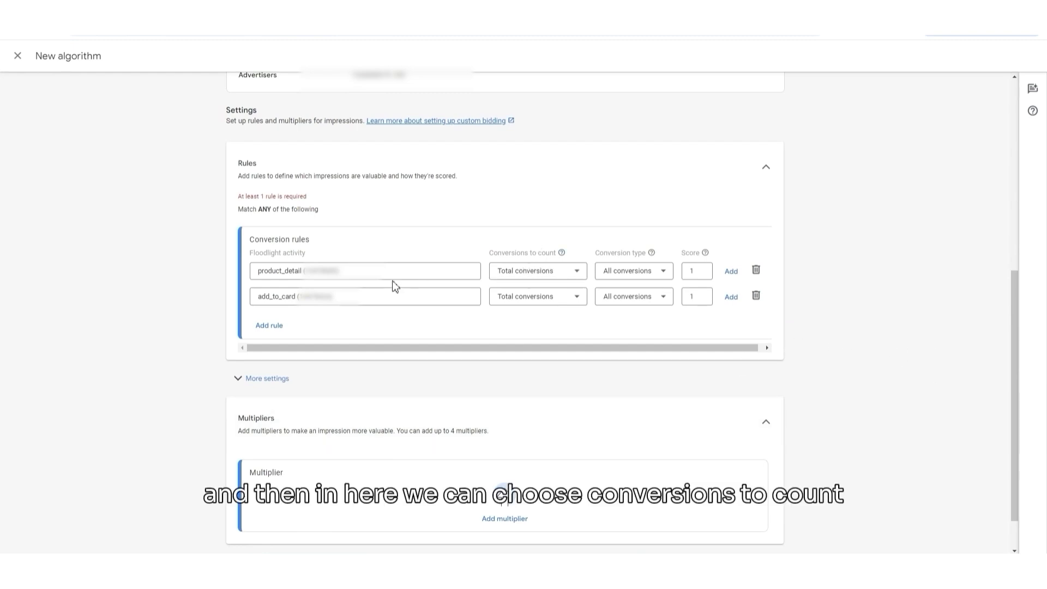
- Set product_detail to count unique conversions and make both rules count only post-click conversions
left_click(518, 279)
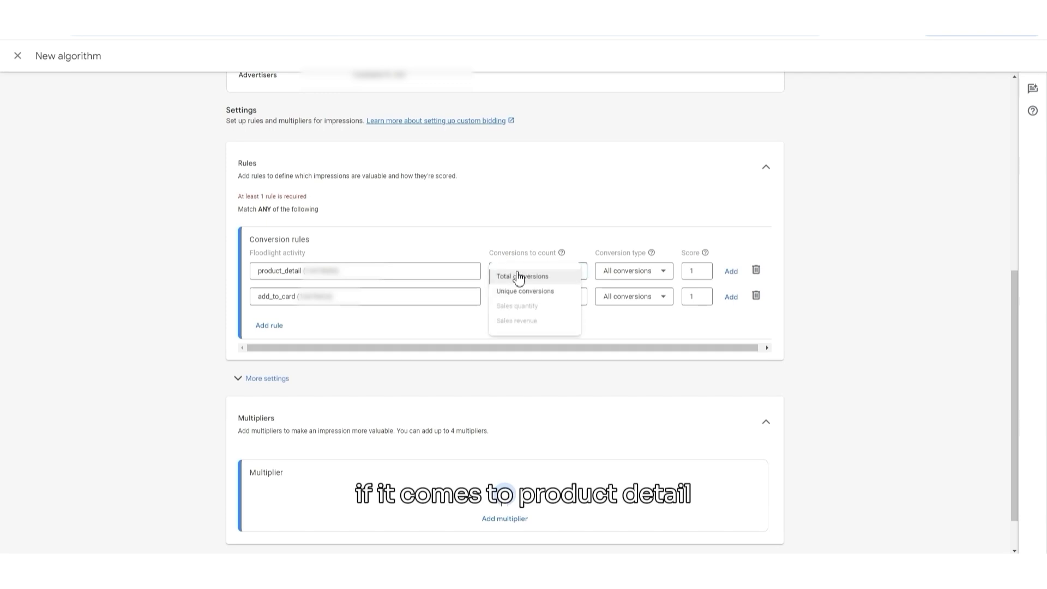
left_click(540, 298)
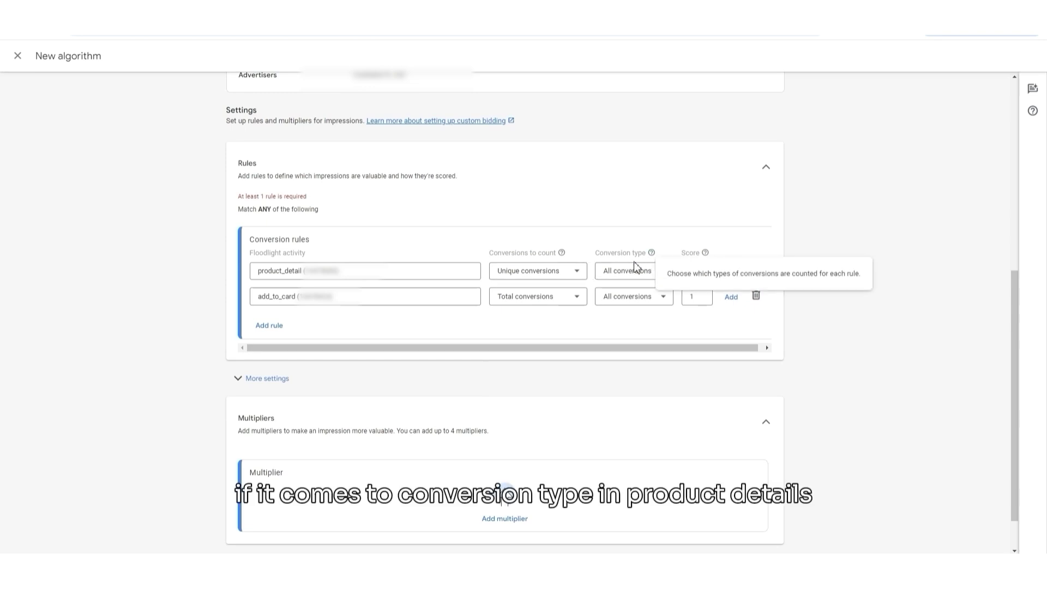
left_click(622, 278)
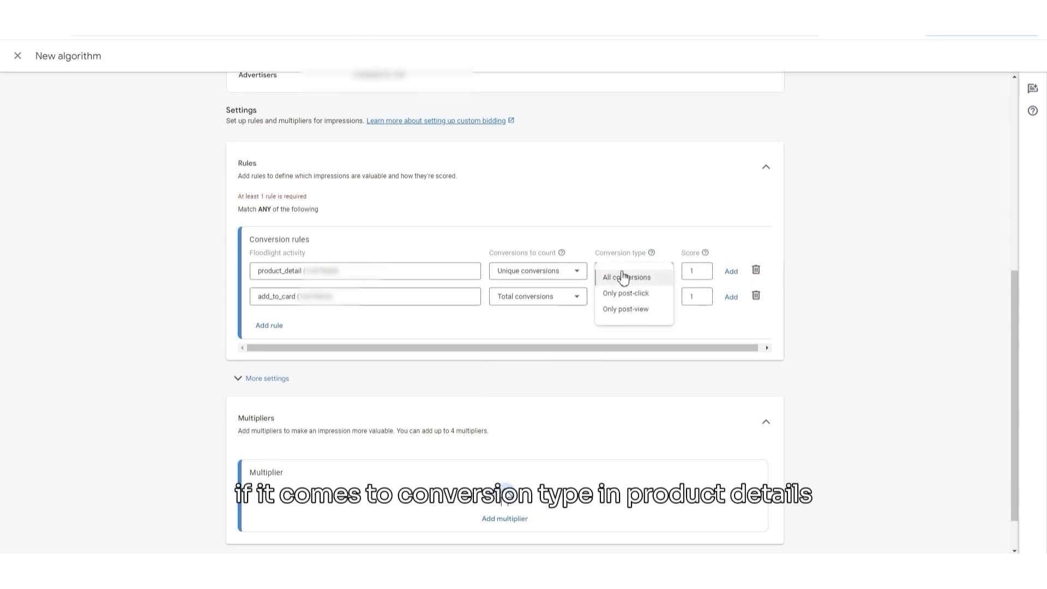
left_click(652, 297)
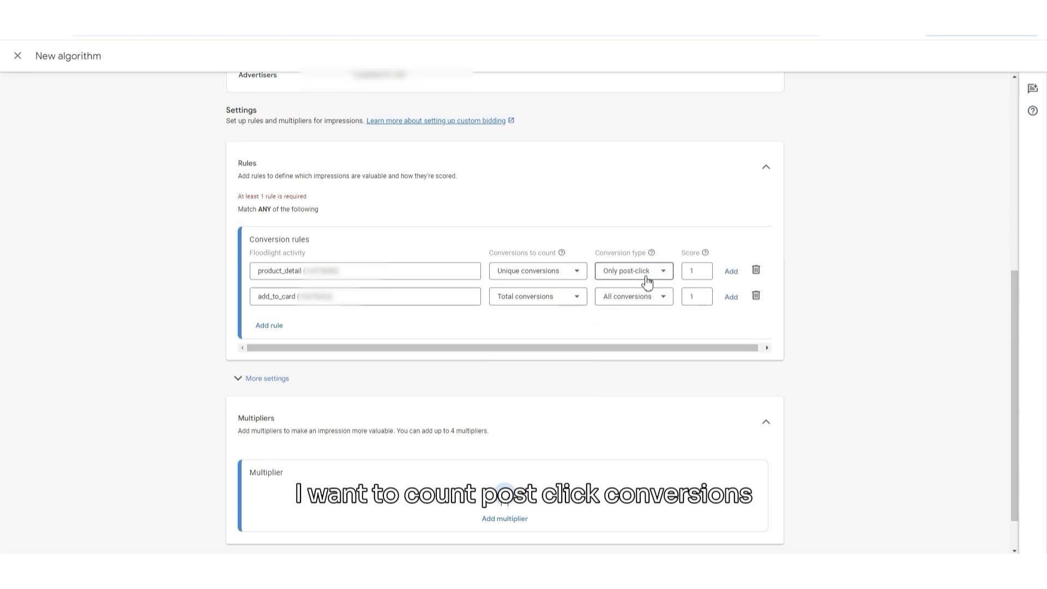
left_click(636, 299)
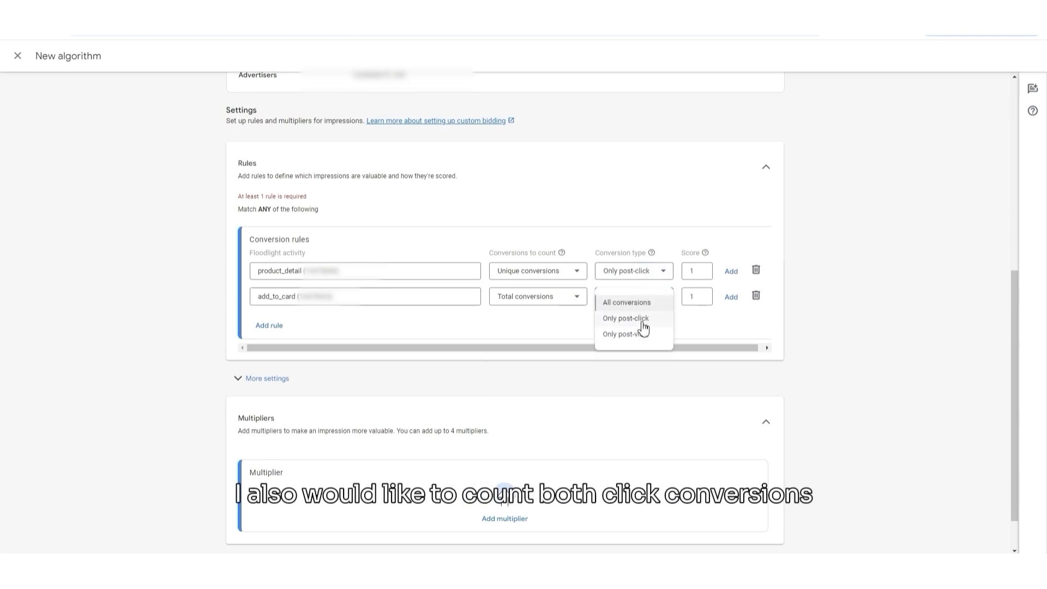
left_click(642, 320)
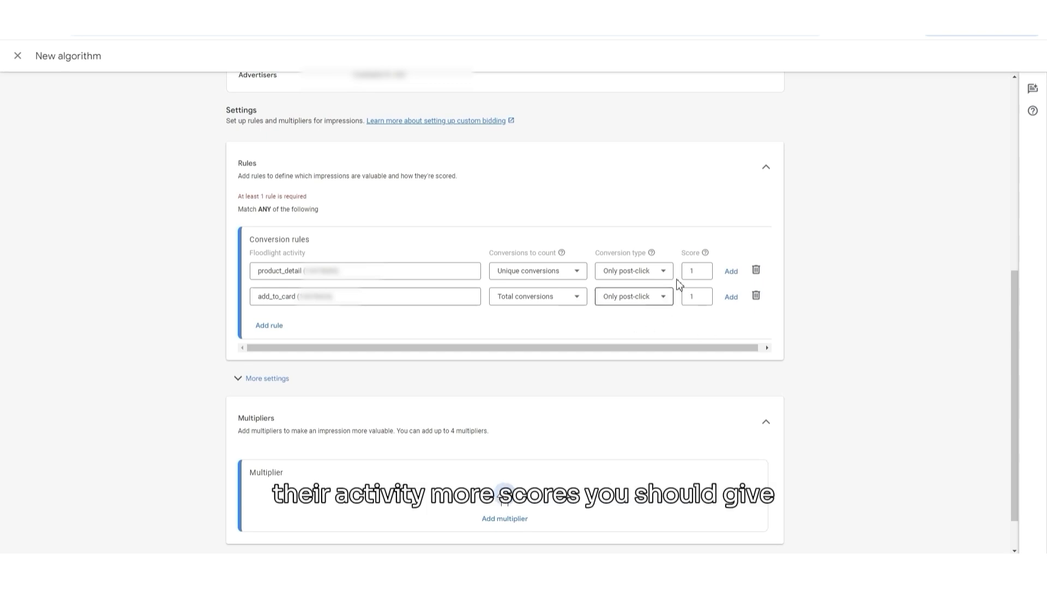
- Enter rule scores: 2 for product_detail, 5 for add_to_card and 10 for purchase
left_click(693, 271)
double_click(693, 271)
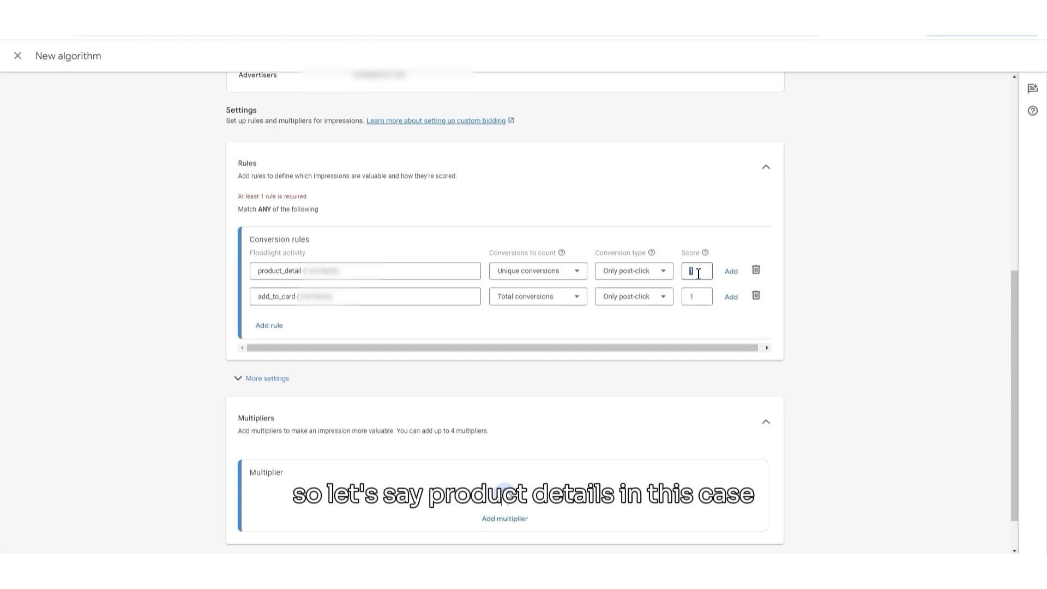
type("5")
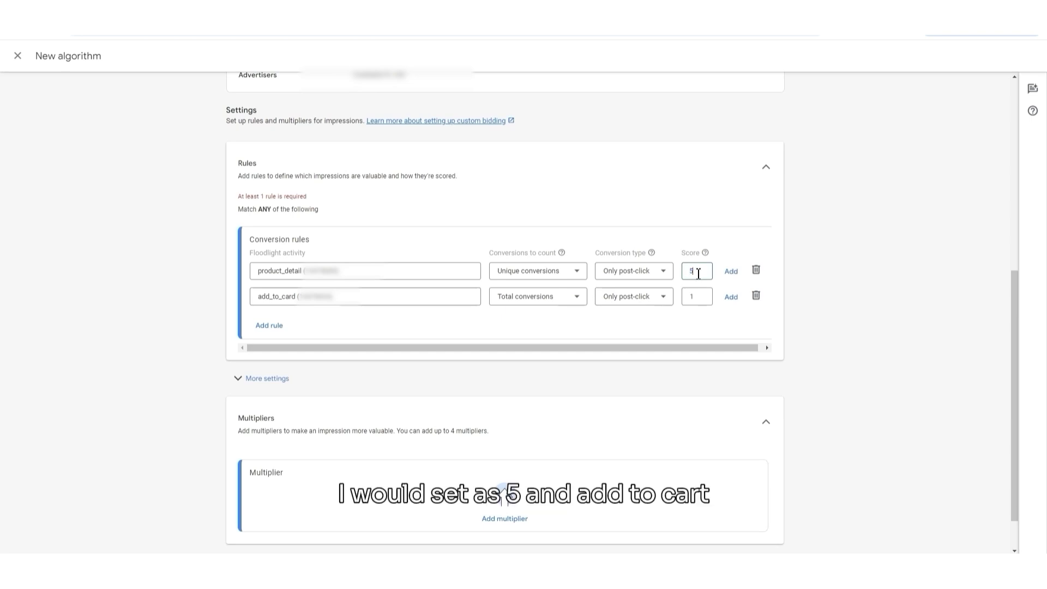
left_click(701, 295)
type("0")
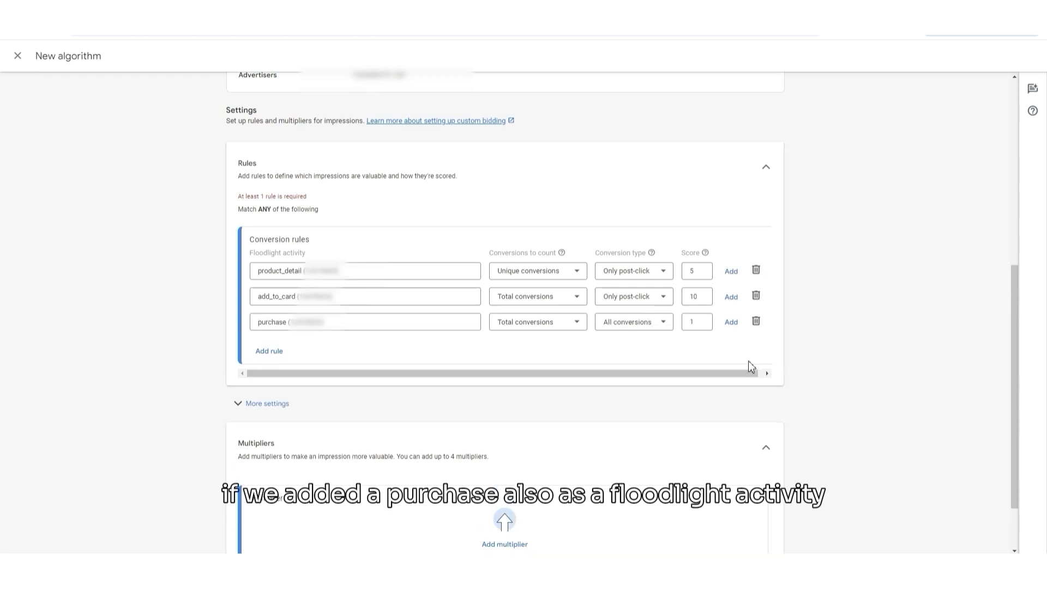
left_click(697, 322)
type("10")
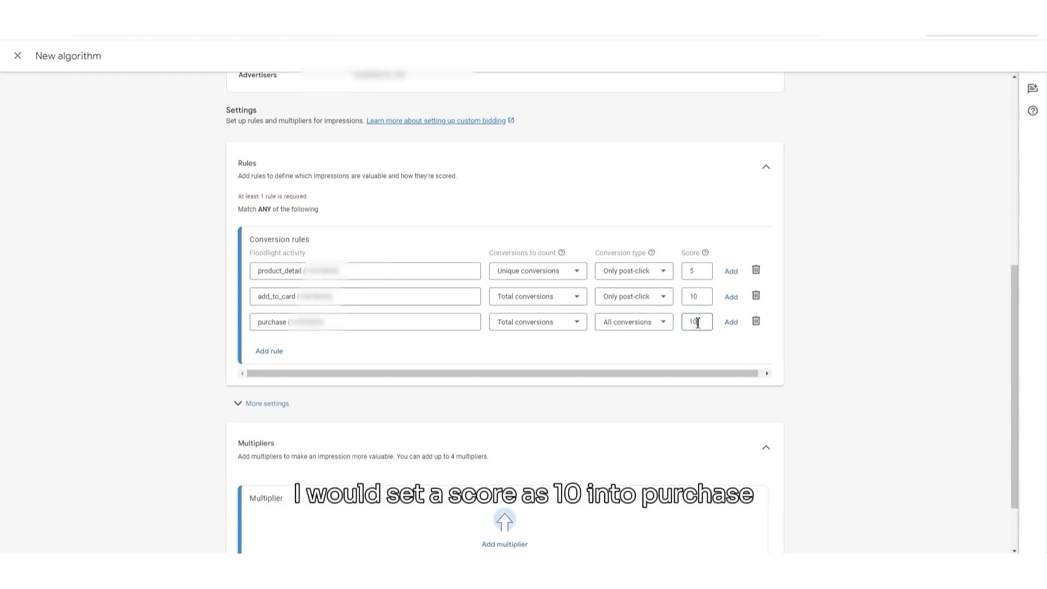
double_click(695, 297)
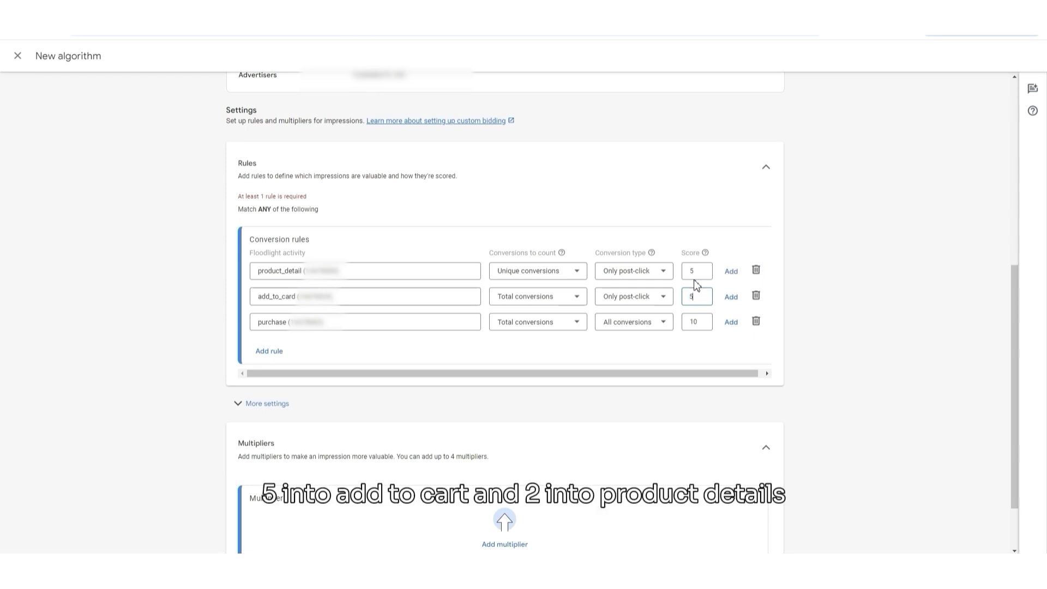
double_click(694, 271)
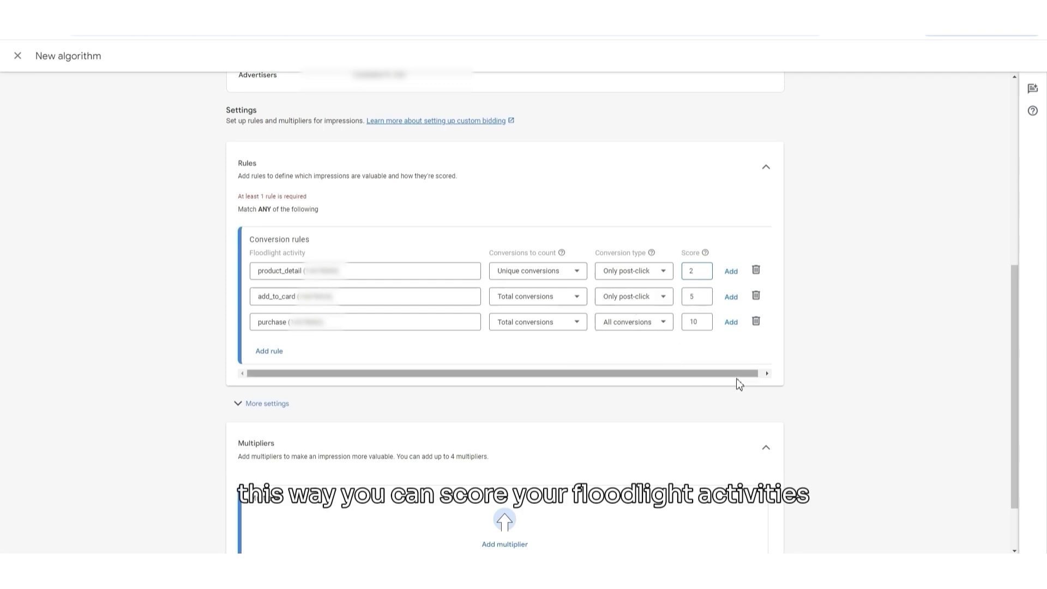
- Under More settings, set 'Score when more than one rule is true' to 'Add the scores together'
scroll(998, 397, "down", 2)
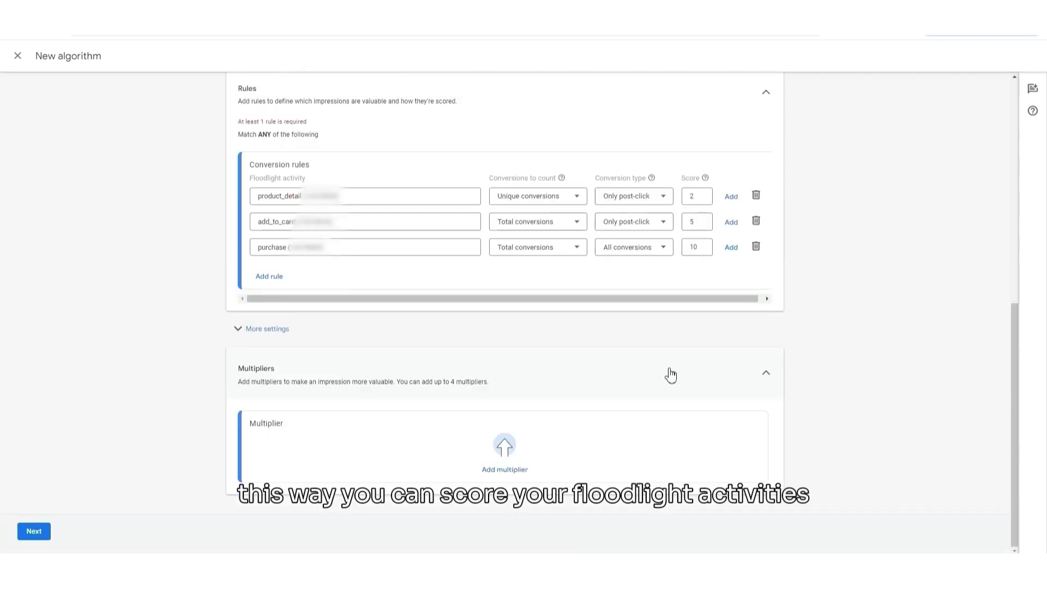
left_click(236, 330)
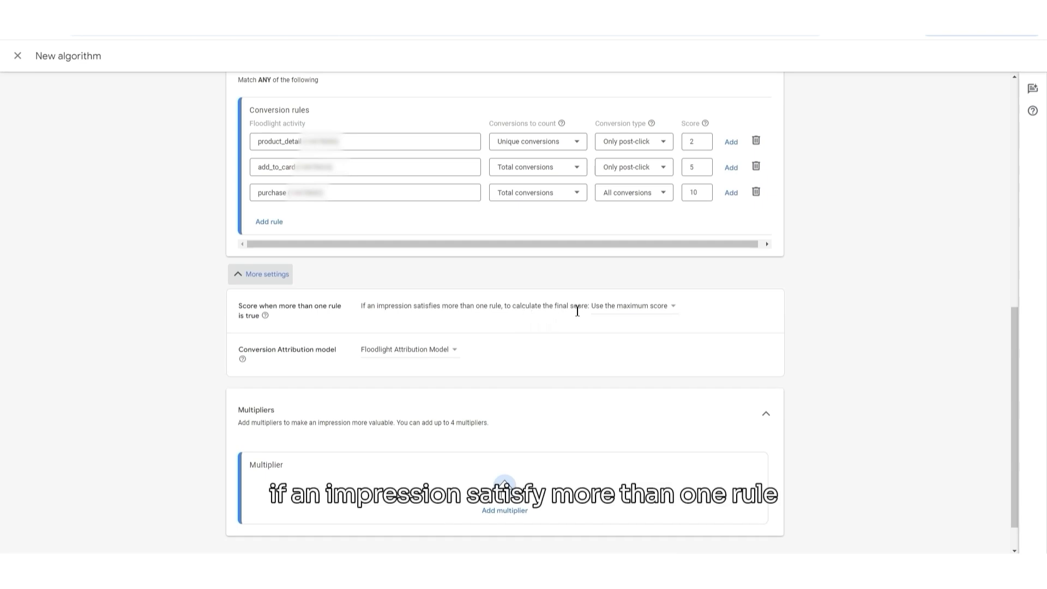
left_click(636, 310)
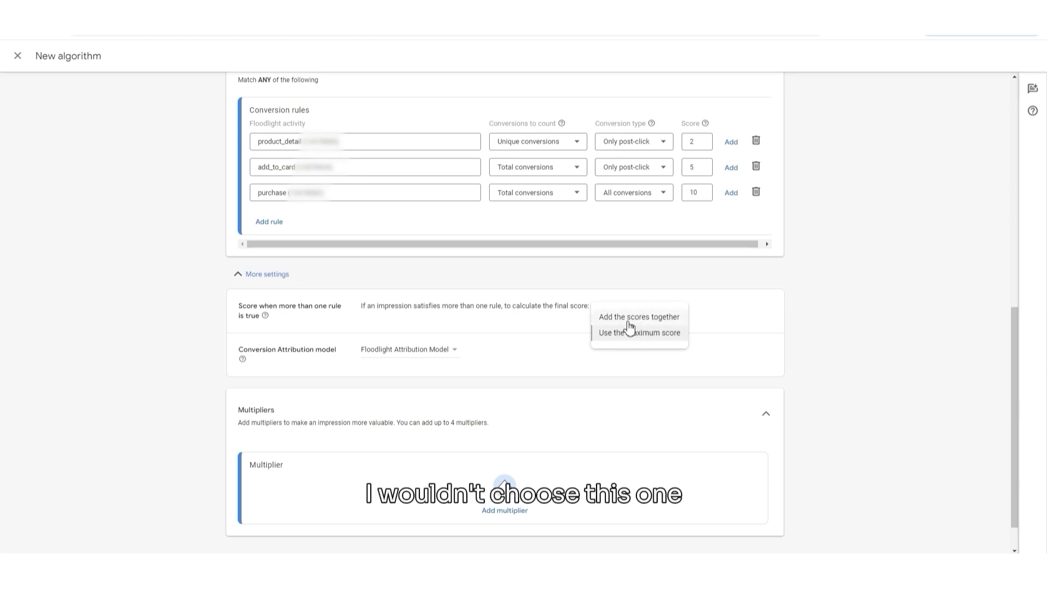
left_click(633, 317)
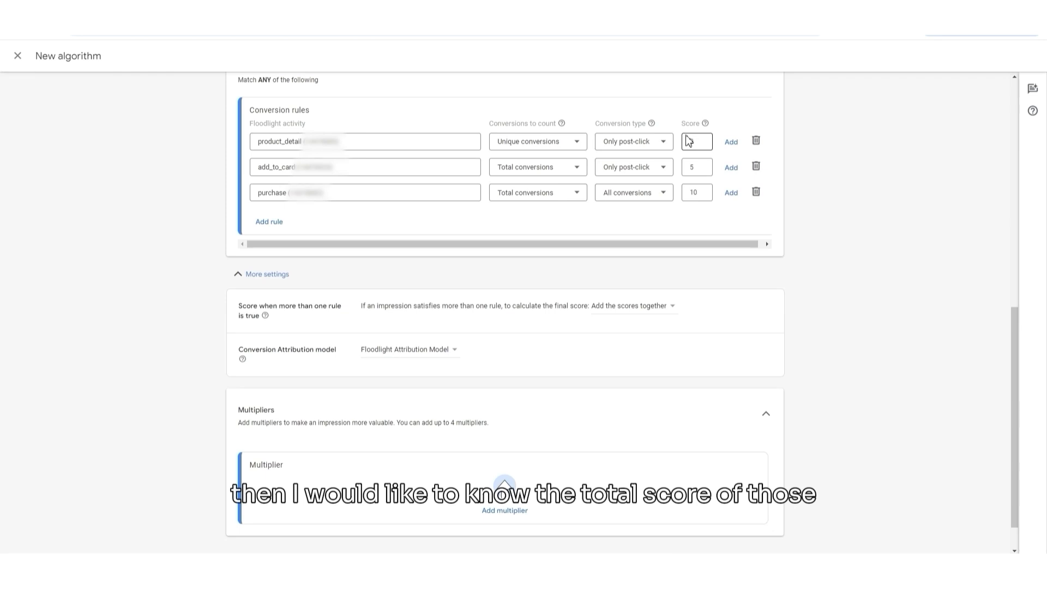
left_click(631, 307)
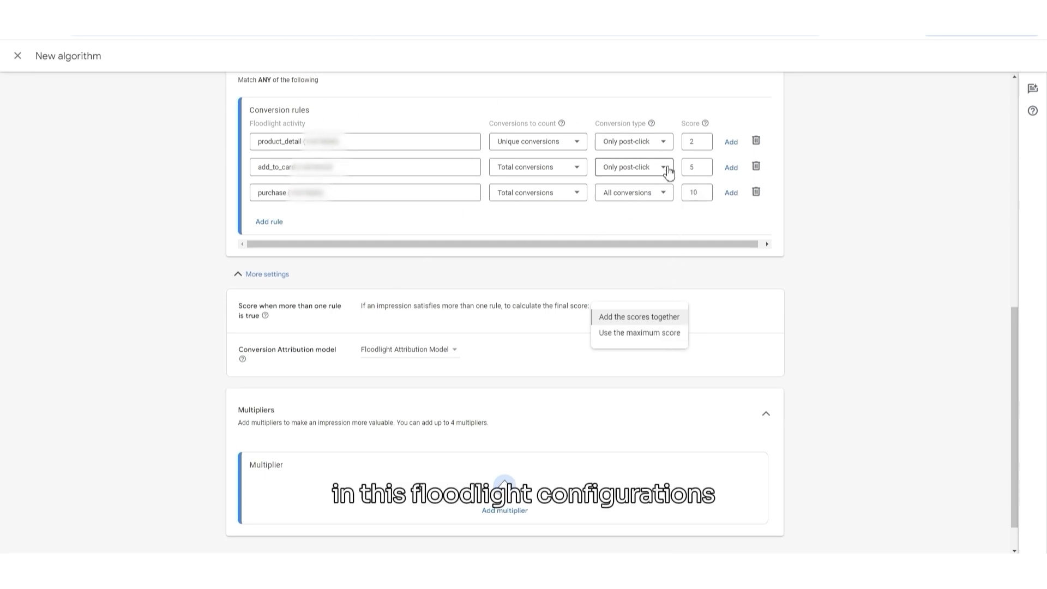
left_click(795, 325)
scroll(1000, 390, "down", 1)
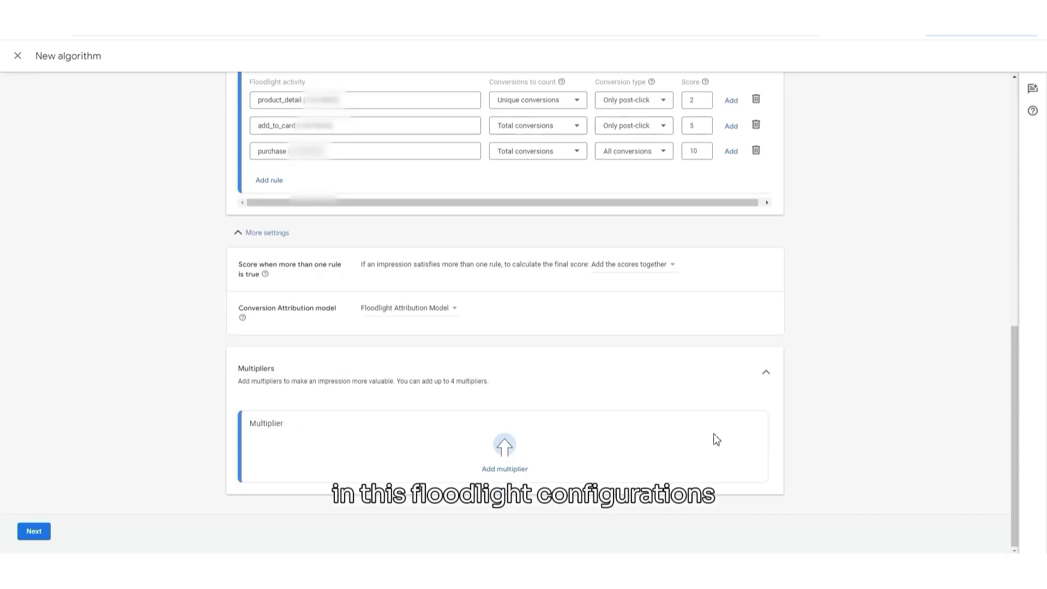
- Add a multiplier entry to show the available multiplier types
left_click(521, 475)
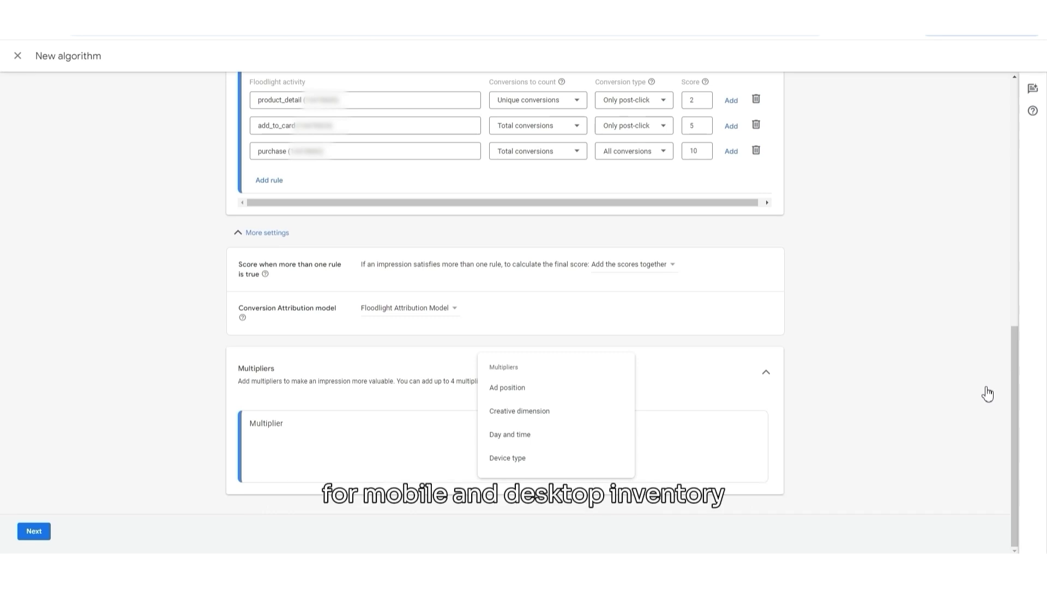
- Add a Device type multiplier of 2 for Smartphone
left_click(510, 460)
left_click(462, 458)
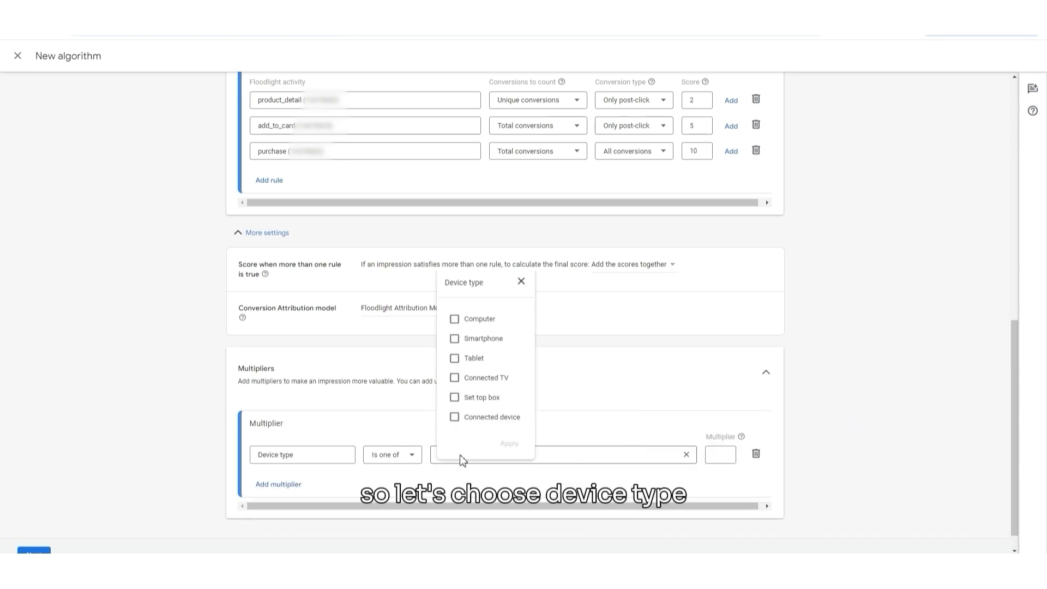
left_click(455, 339)
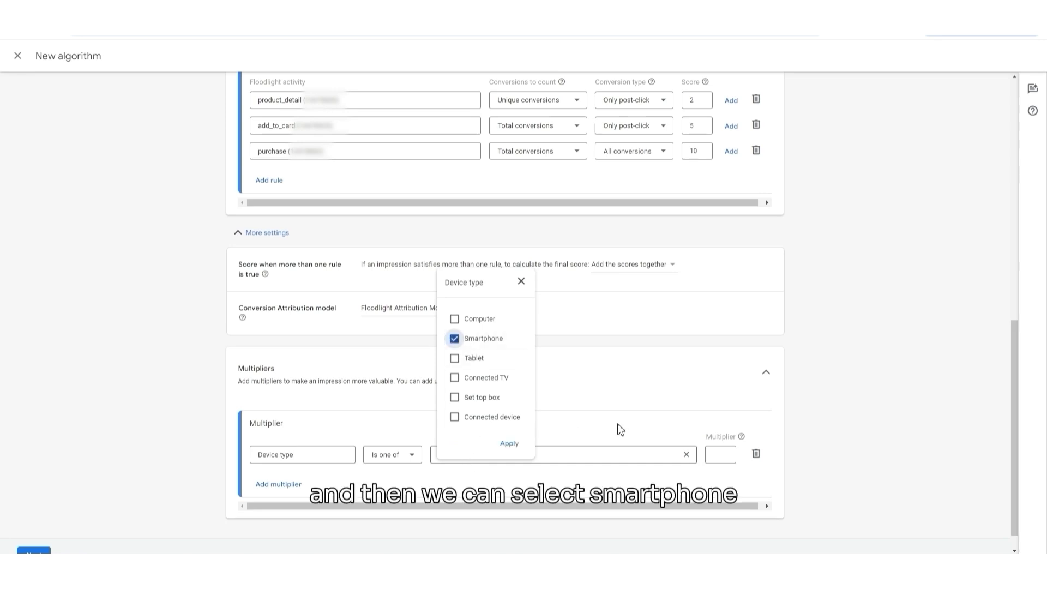
left_click(714, 480)
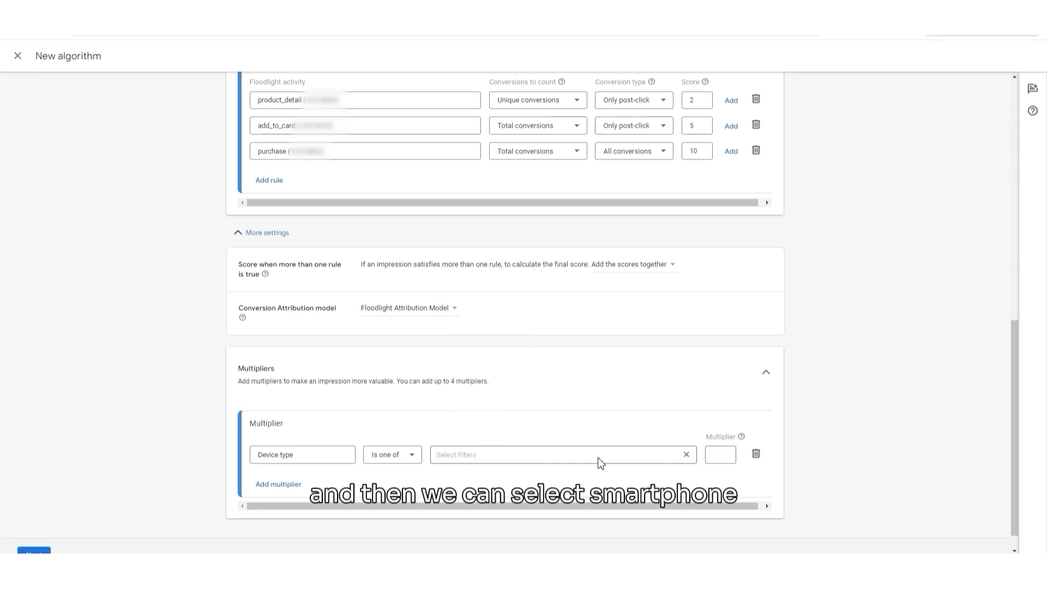
mouse_move(743, 441)
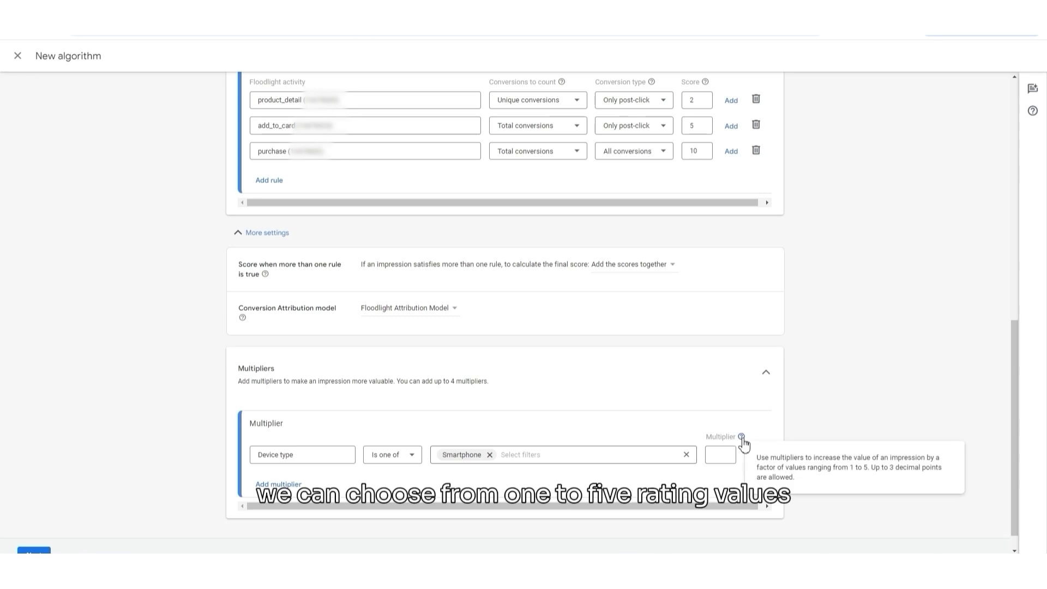
left_click(713, 458)
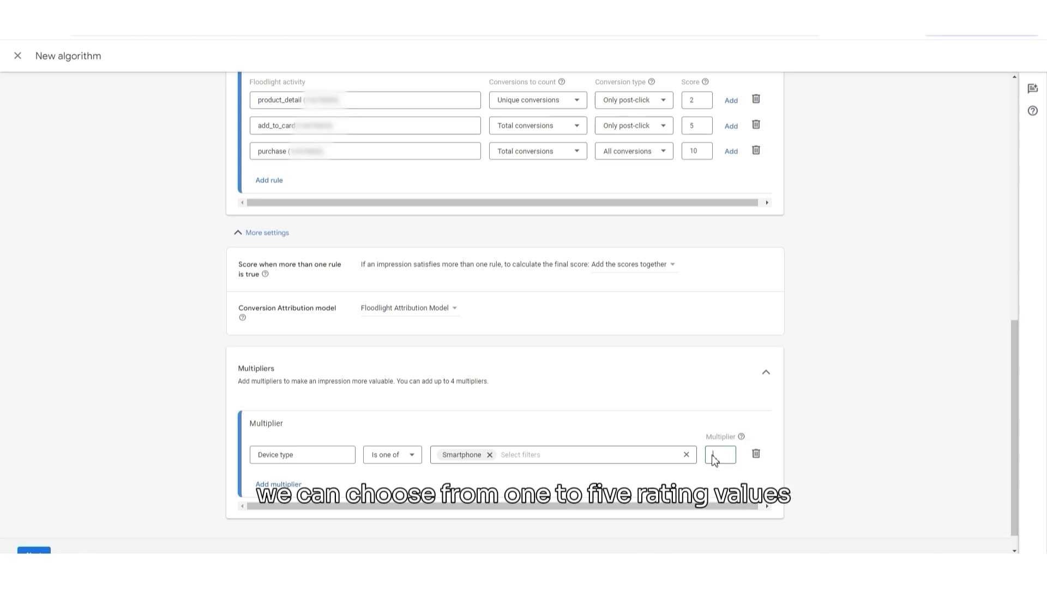
type("2")
left_click(987, 391)
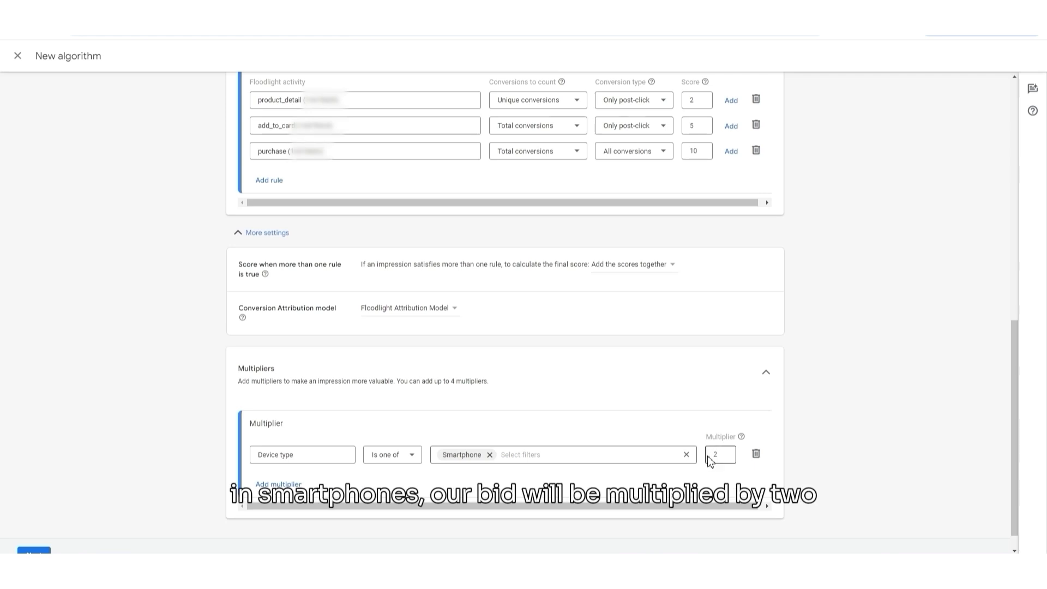
- Review the other multiplier types without adding one, then go to the Test step
scroll(998, 399, "down", 1)
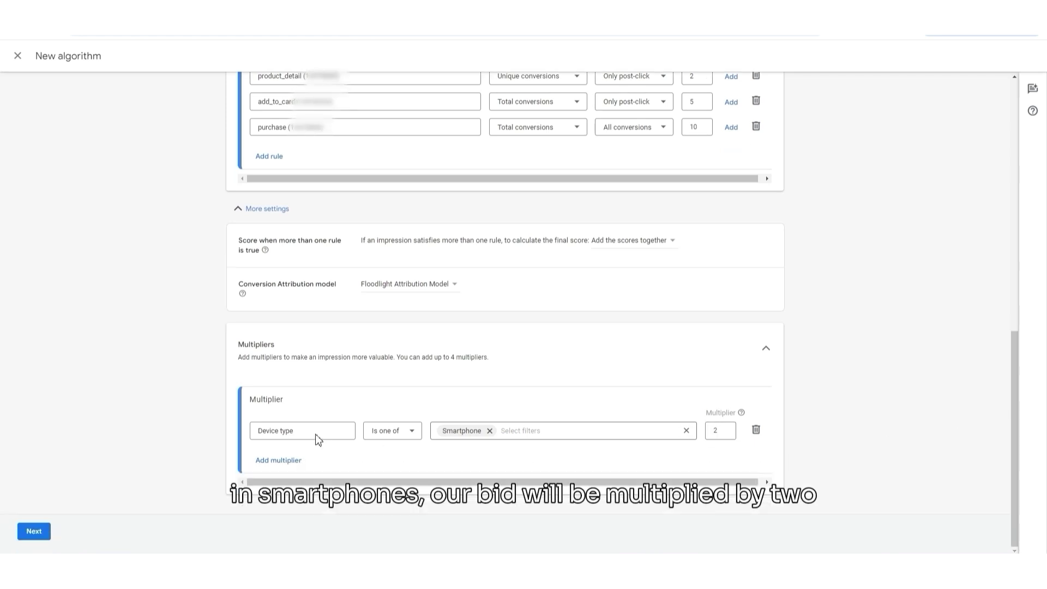
left_click(262, 459)
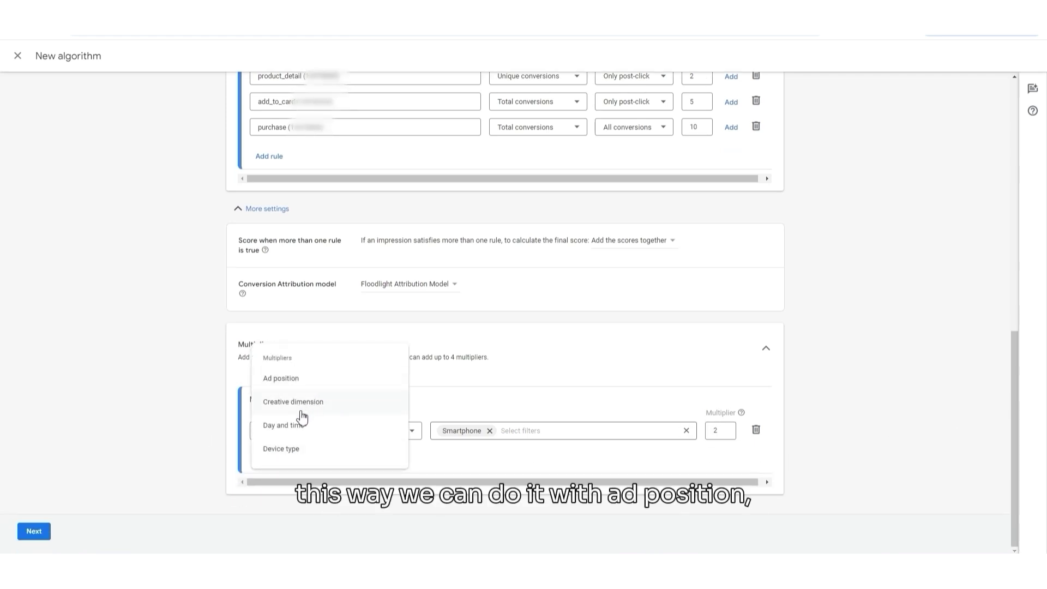
left_click(463, 466)
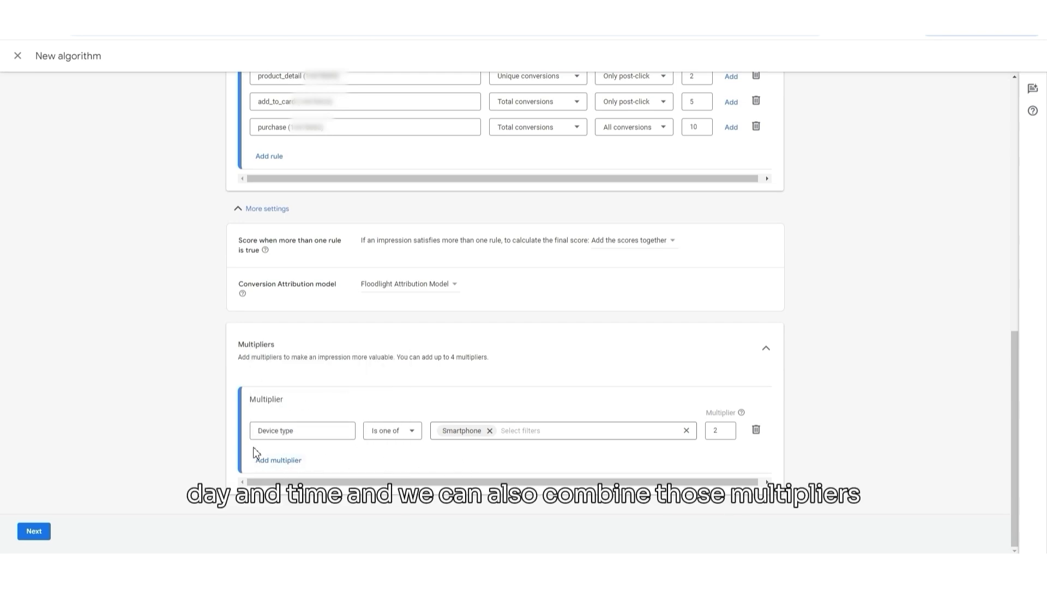
left_click(35, 539)
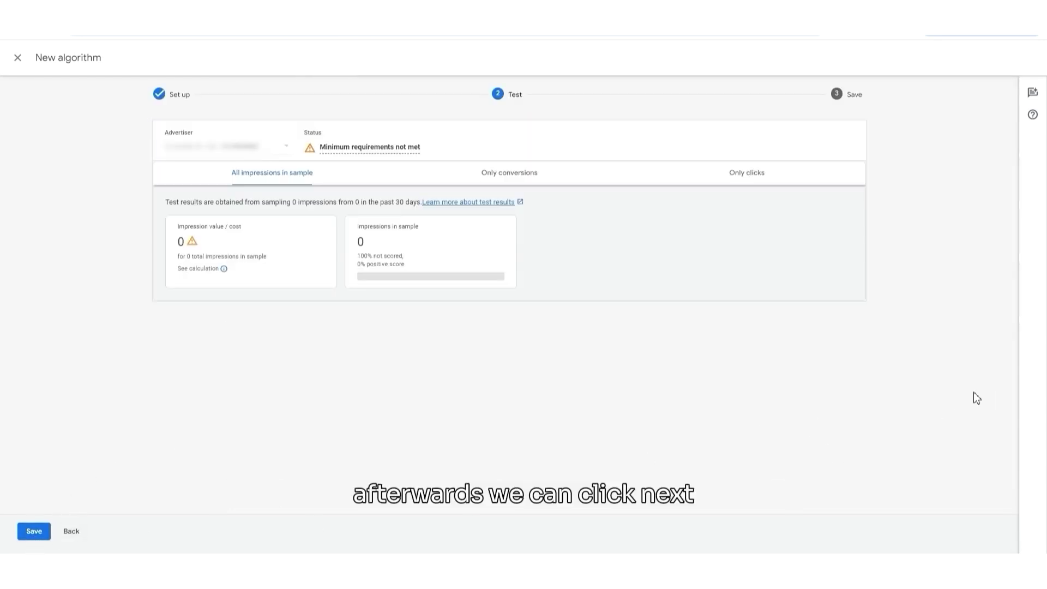